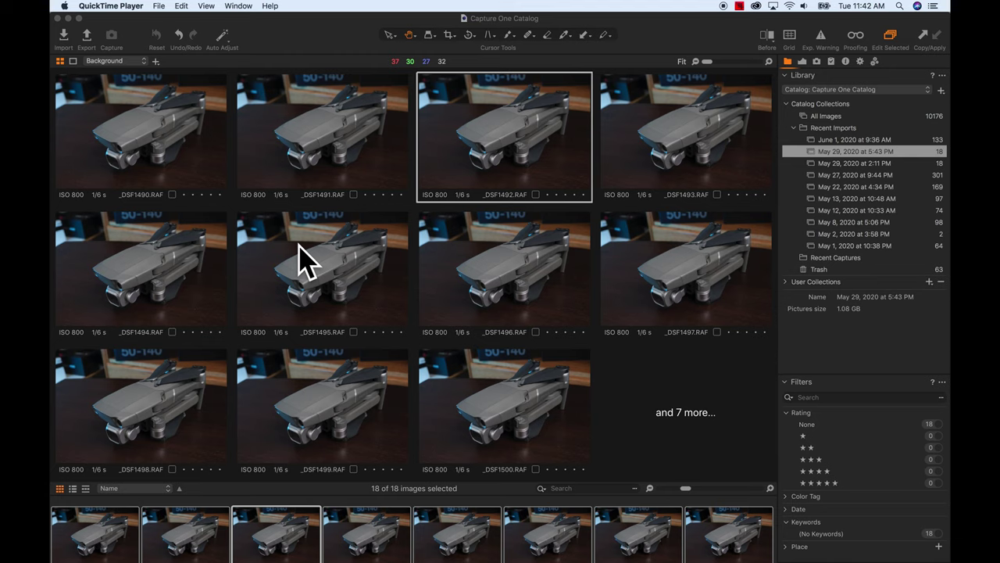
{"action": "left_click", "coordinate": [175, 135]}
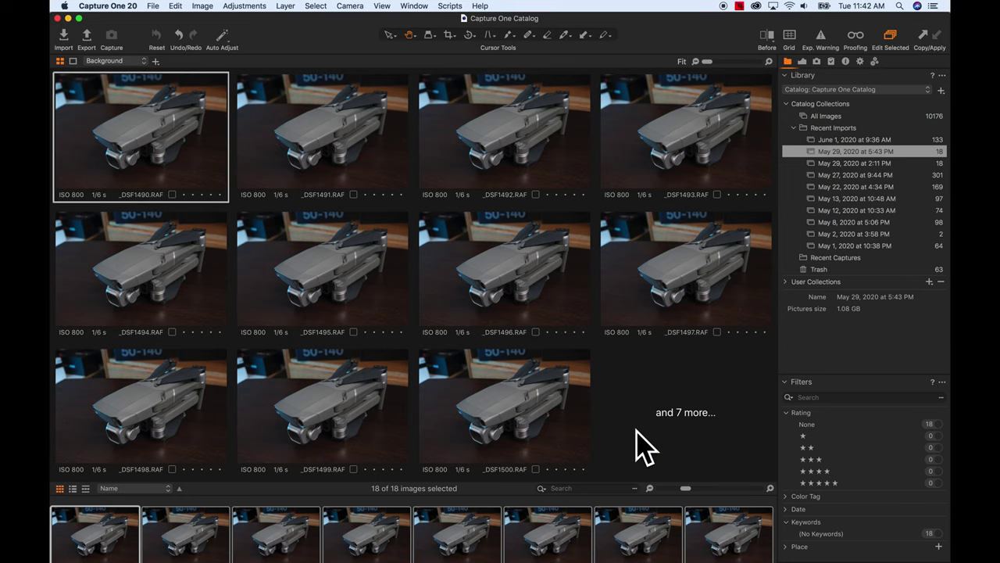
{"action": "key", "text": "super+d"}
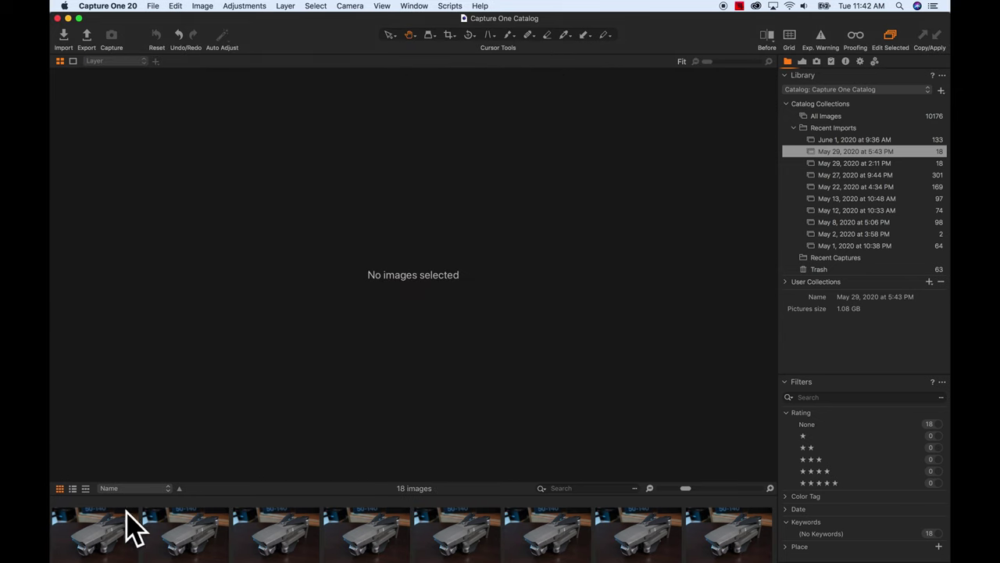
{"action": "left_click", "coordinate": [109, 538]}
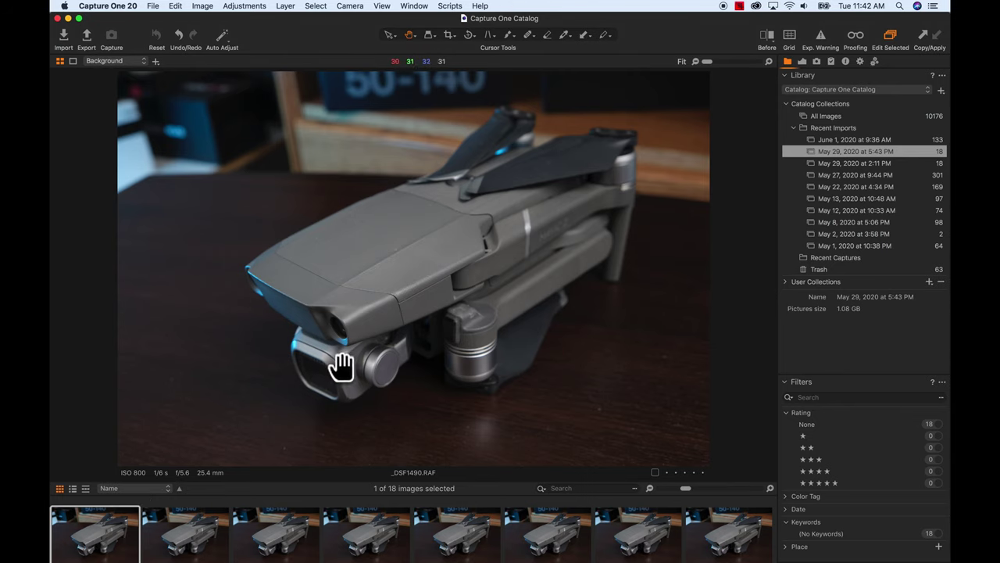
{"action": "left_click", "coordinate": [291, 330]}
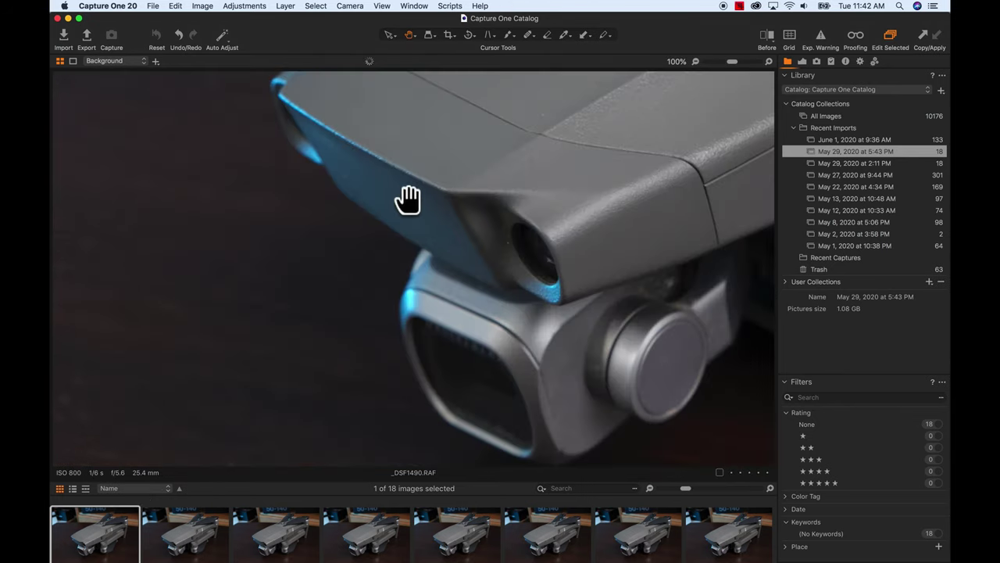
{"action": "left_click_drag", "start_coordinate": [409, 199], "coordinate": [384, 326]}
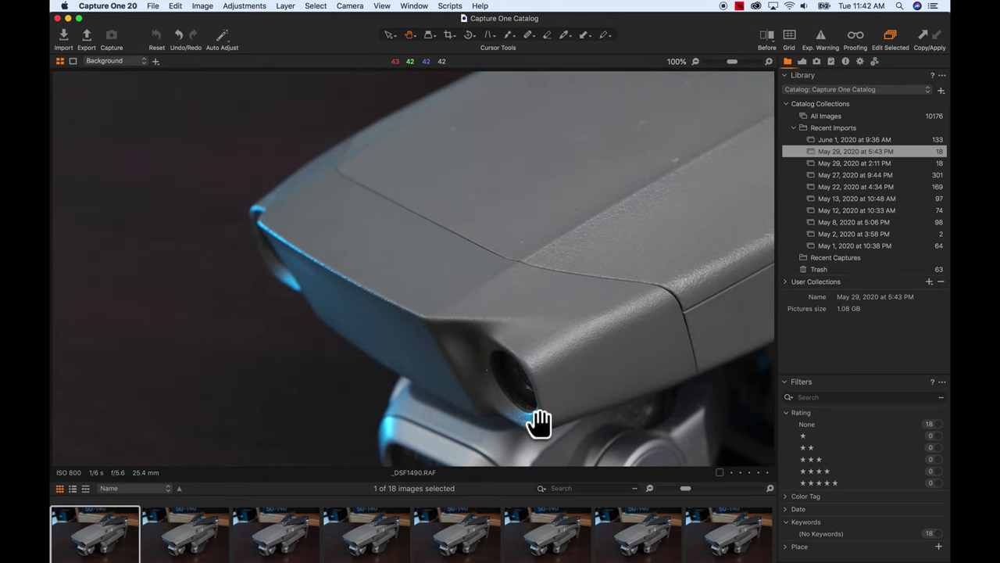
{"action": "left_click_drag", "start_coordinate": [586, 313], "coordinate": [496, 263]}
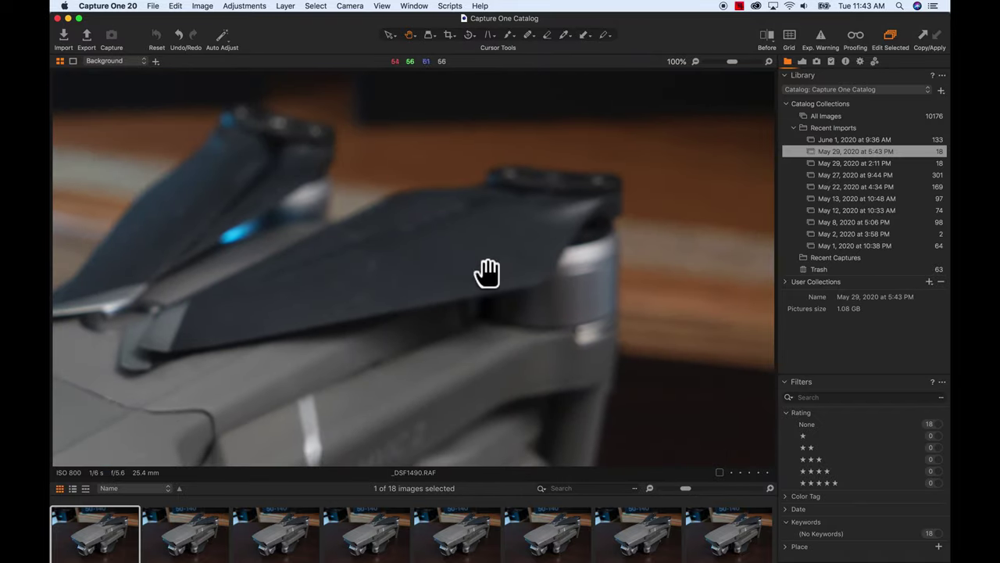
{"action": "key", "text": "super+0"}
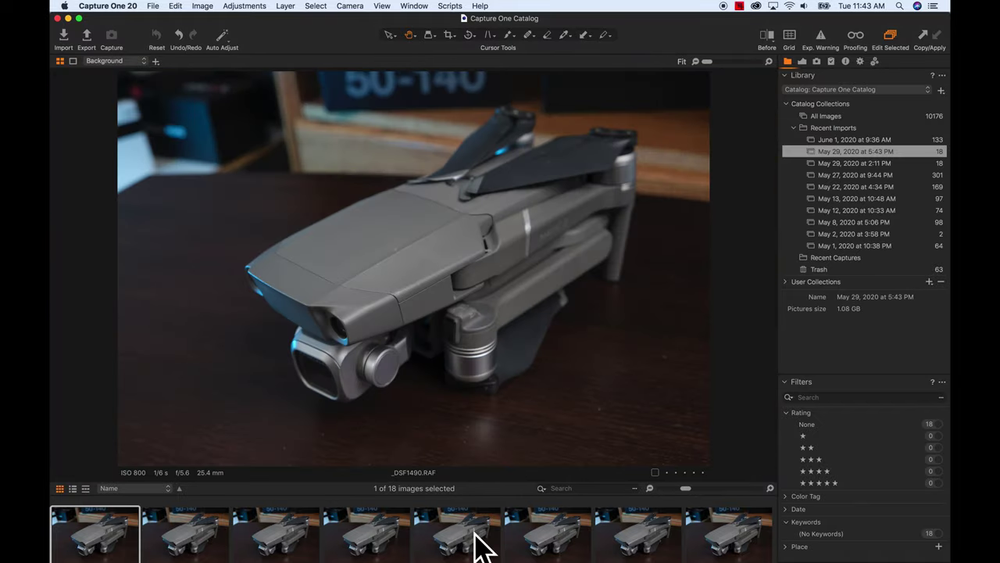
{"action": "left_click", "coordinate": [209, 531]}
{"action": "left_click", "coordinate": [621, 138]}
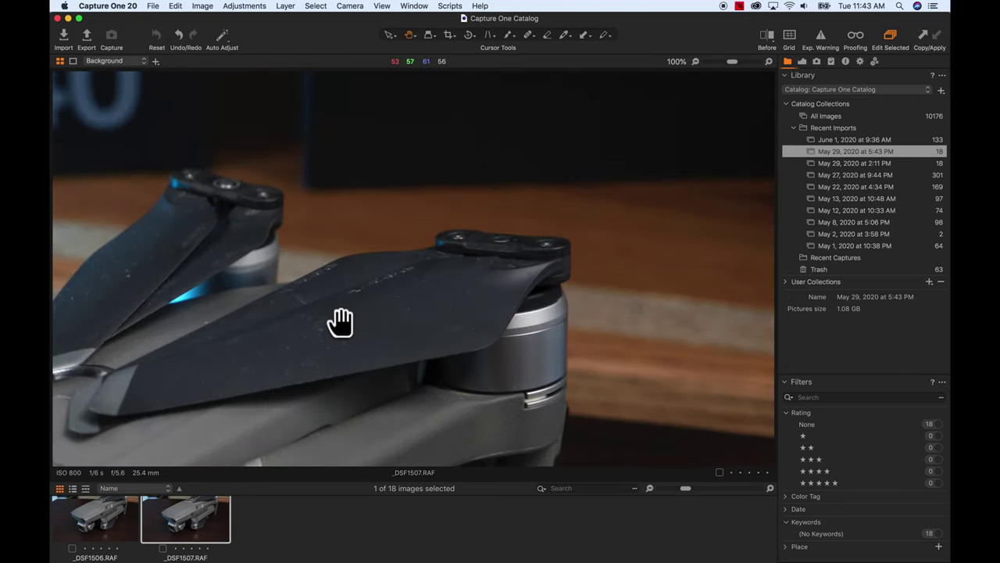
{"action": "left_click_drag", "start_coordinate": [341, 321], "coordinate": [624, 120]}
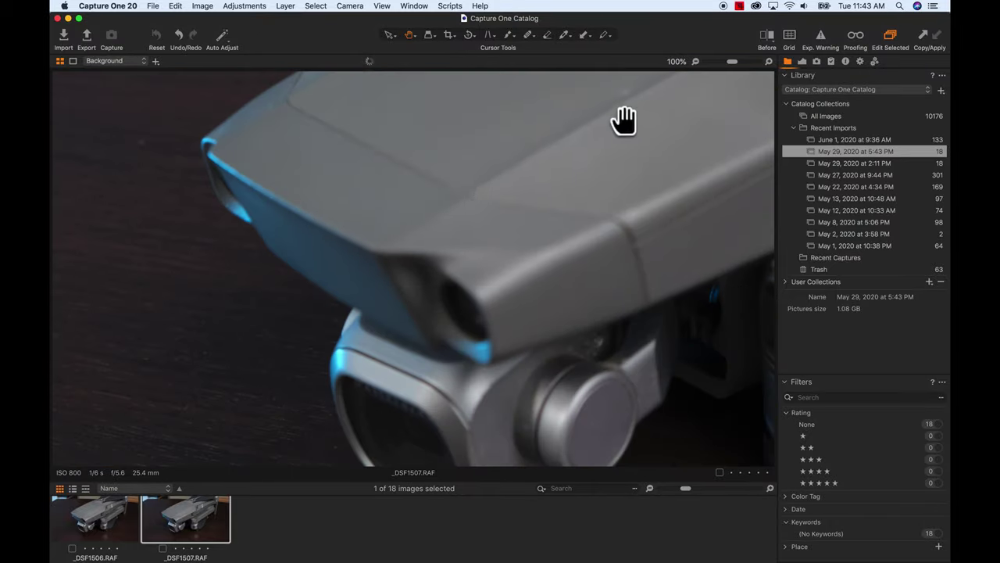
{"action": "left_click", "coordinate": [518, 212]}
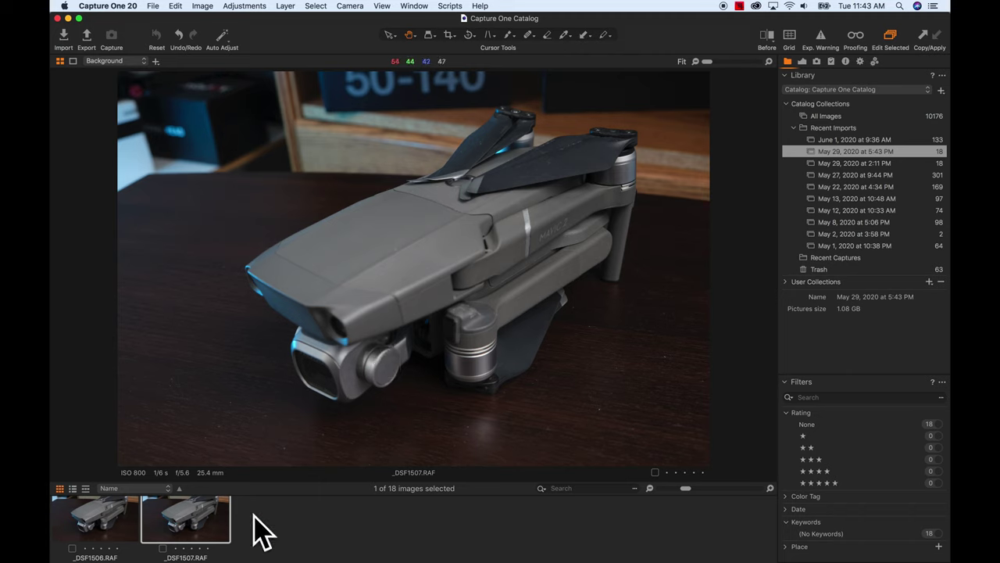
{"action": "scroll", "coordinate": [266, 539], "scroll_direction": "up", "scroll_amount": 3}
{"action": "left_click", "coordinate": [107, 536]}
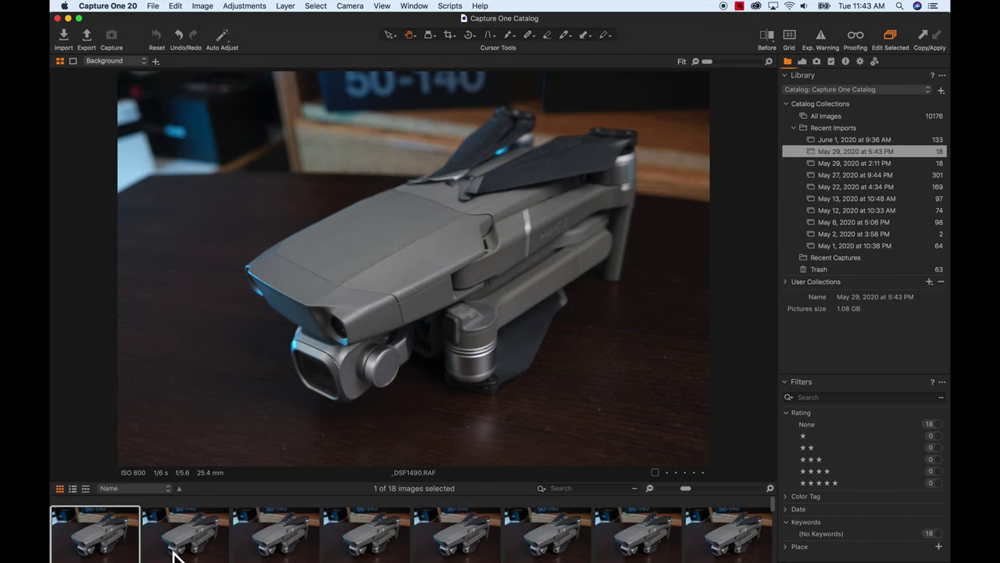
{"action": "scroll", "coordinate": [178, 547], "scroll_direction": "down", "scroll_amount": 3}
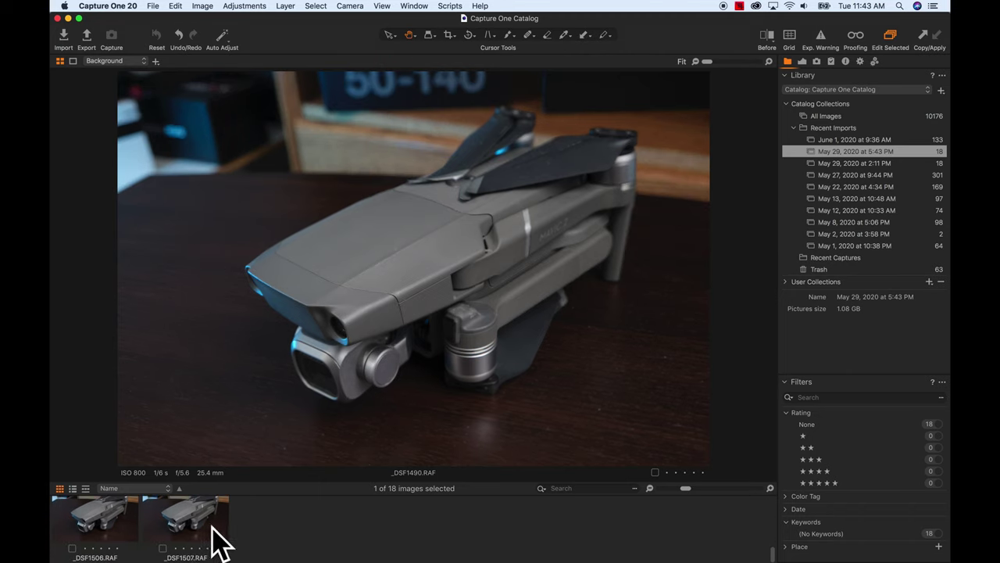
{"action": "key", "text": "super+a"}
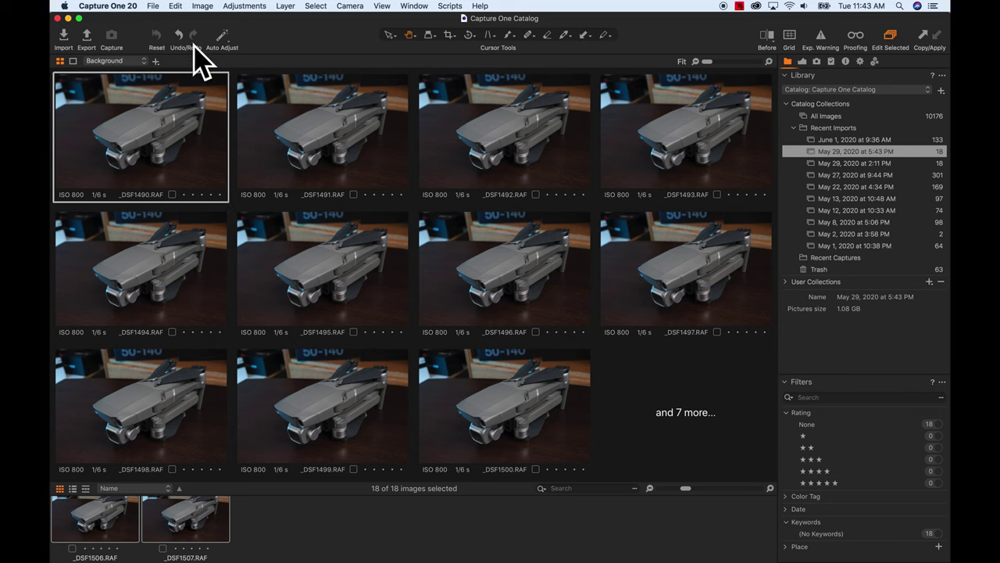
Export all 18 variants as 16-bit uncompressed sRGB TIFFs at 50% scale into Drone Focus Stack.
{"action": "left_click", "coordinate": [151, 6]}
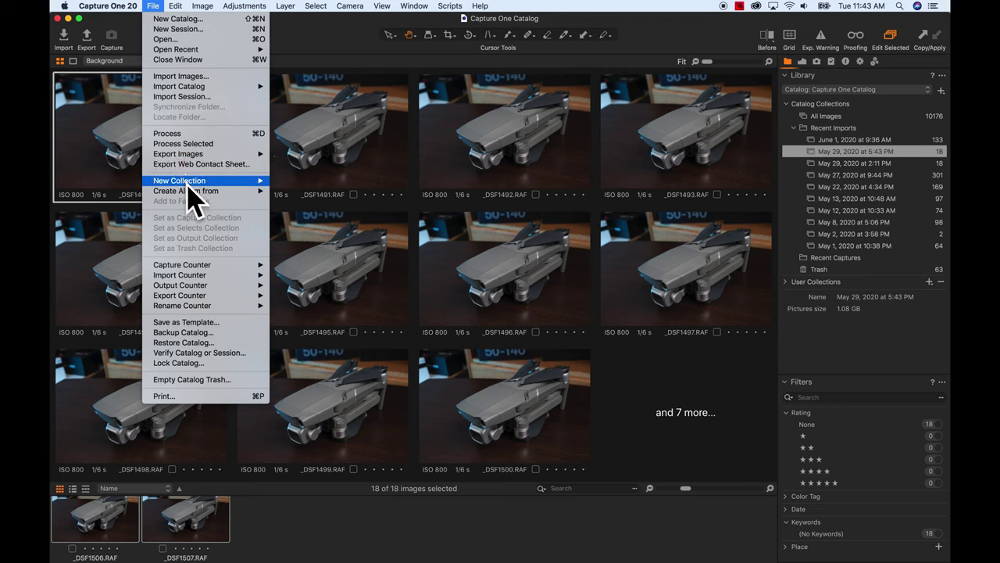
{"action": "mouse_move", "coordinate": [198, 155]}
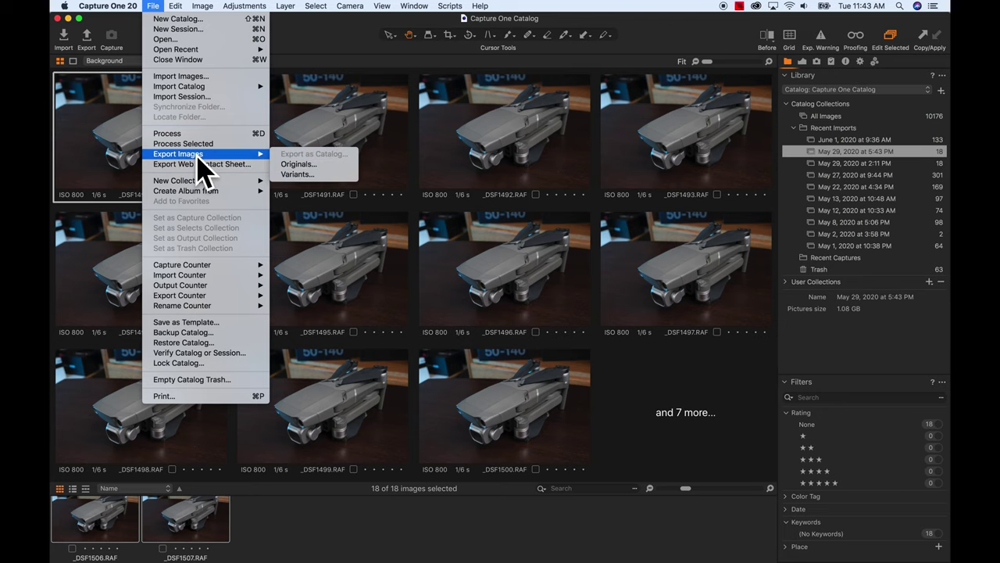
{"action": "left_click", "coordinate": [297, 174]}
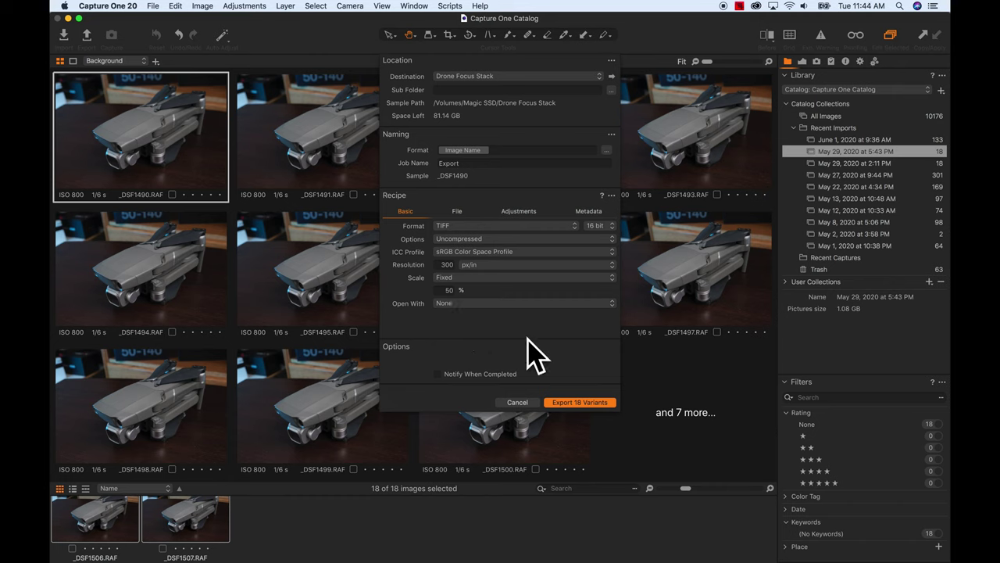
{"action": "left_click", "coordinate": [559, 402]}
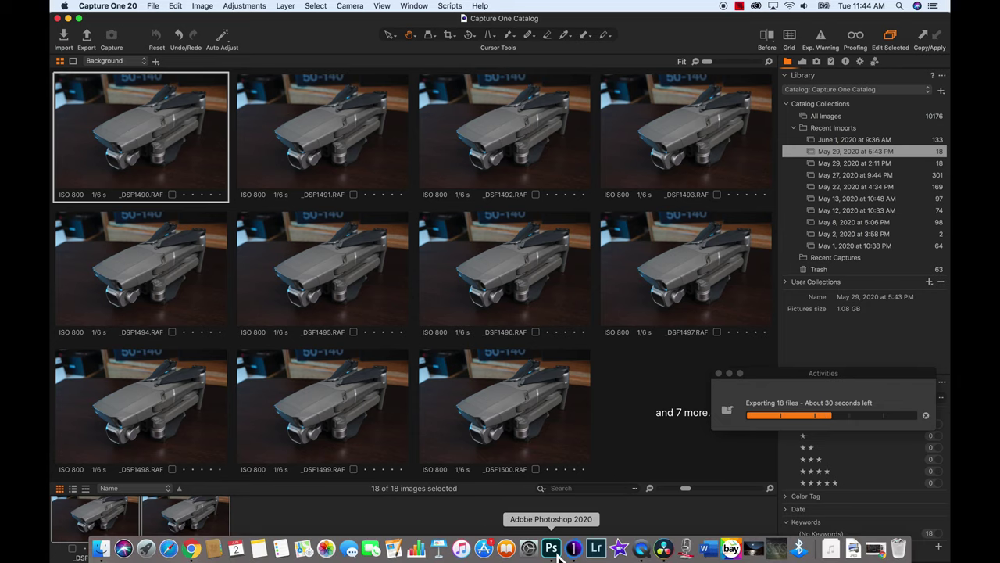
Switch to Photoshop and start File > Scripts > Load Files into Stack.
{"action": "left_click", "coordinate": [553, 550]}
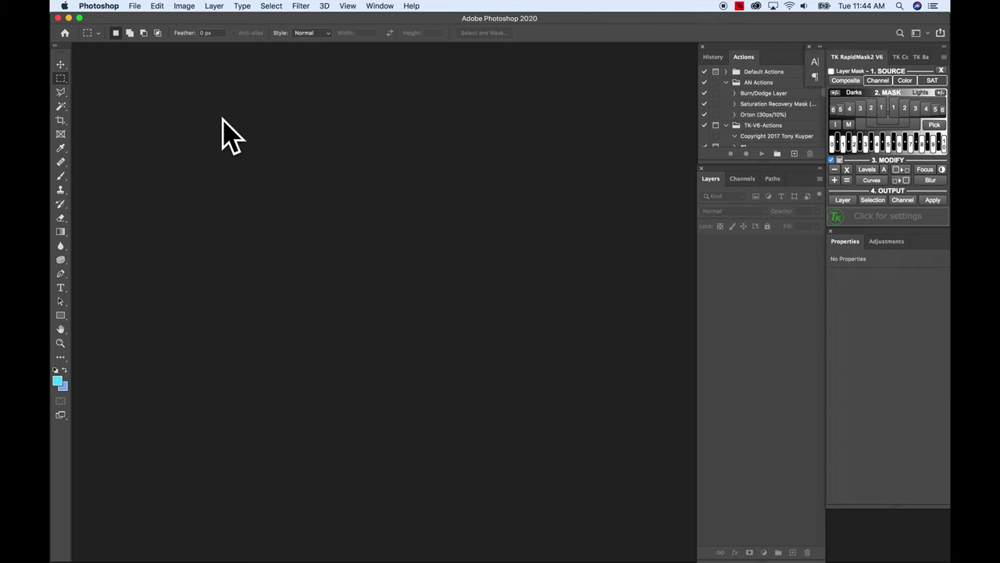
{"action": "left_click", "coordinate": [135, 7]}
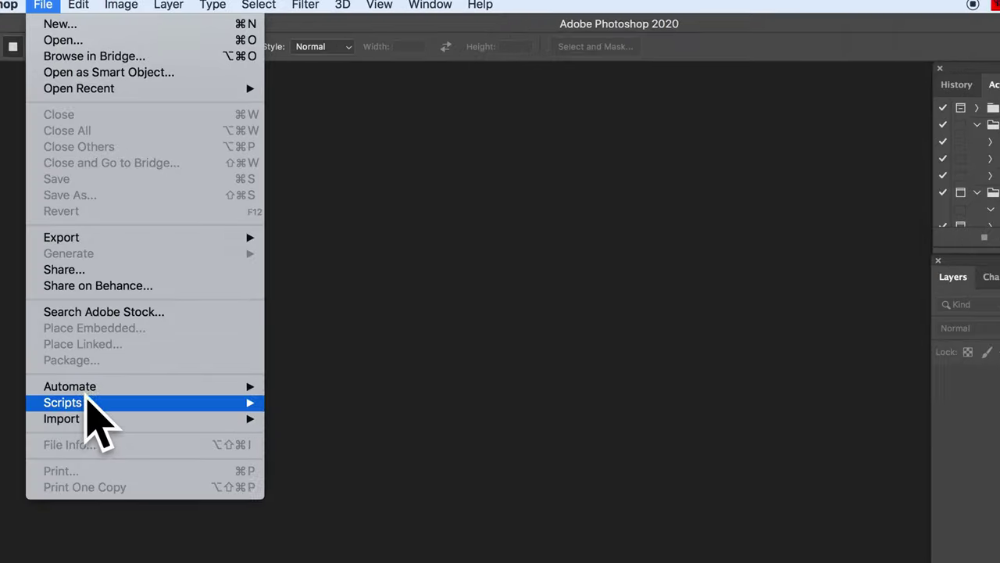
{"action": "mouse_move", "coordinate": [163, 258]}
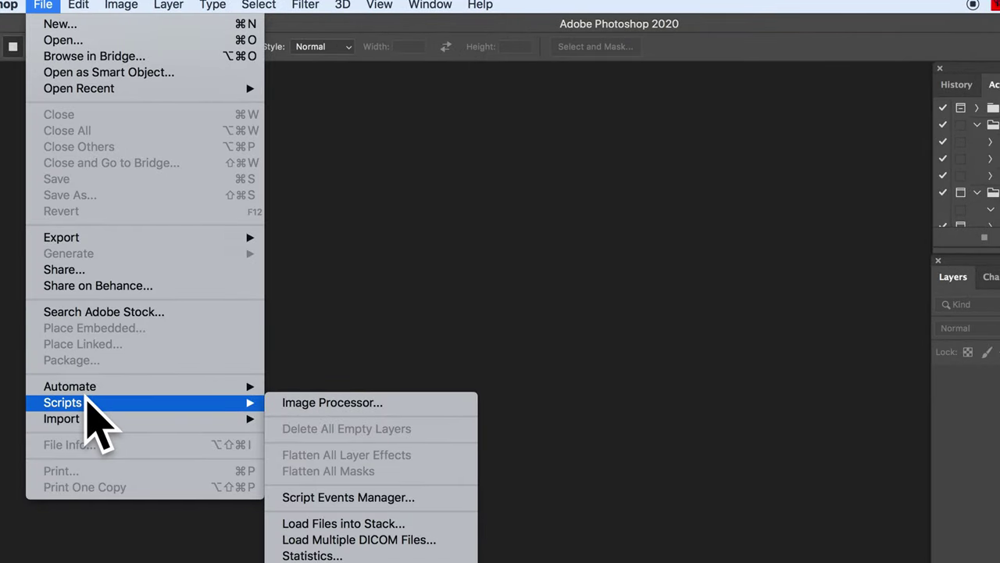
{"action": "left_click", "coordinate": [355, 525]}
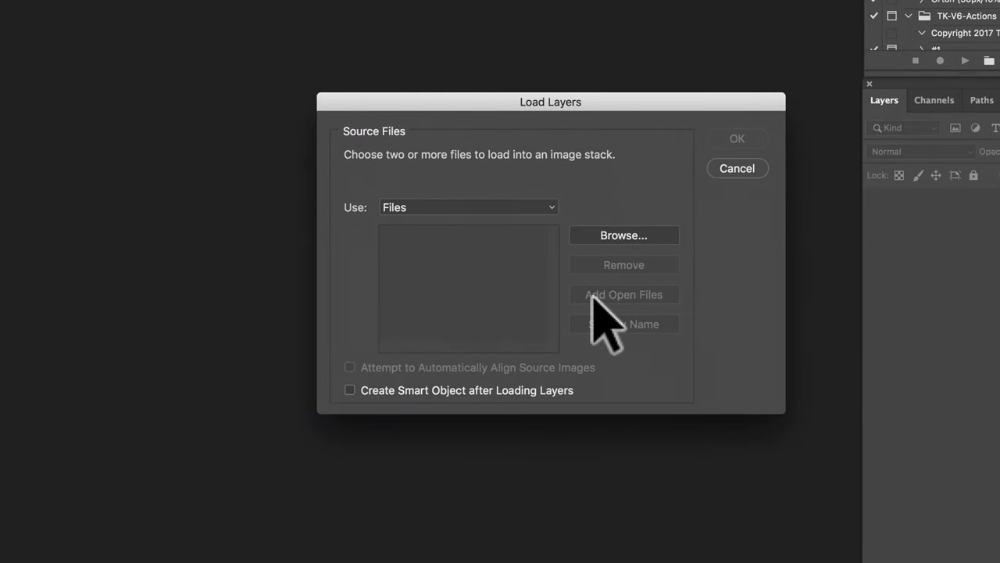
Add the 18 TIFs _DSF1490 to _DSF1507 and load them with automatic alignment turned on.
{"action": "left_click", "coordinate": [632, 234]}
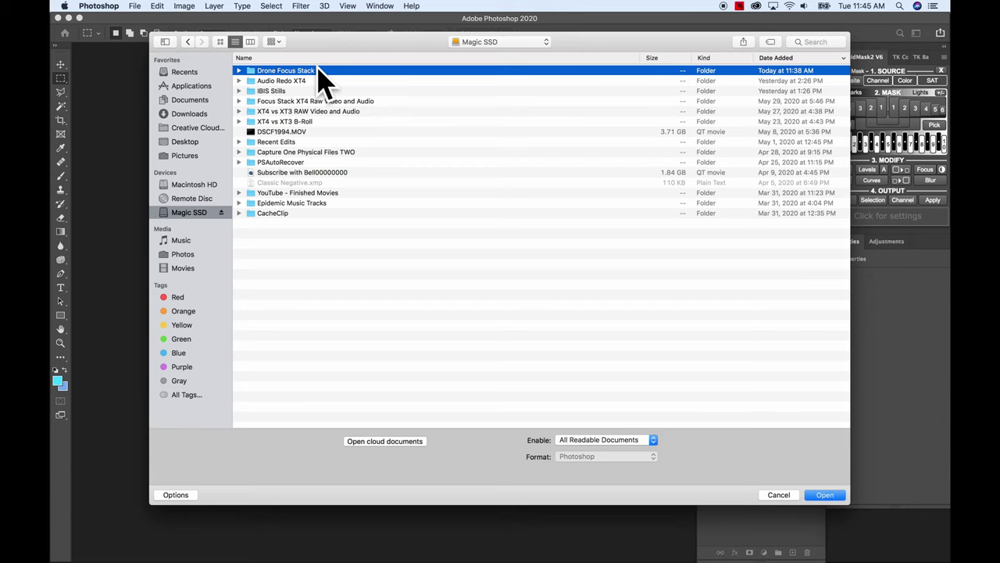
{"action": "double_click", "coordinate": [320, 70]}
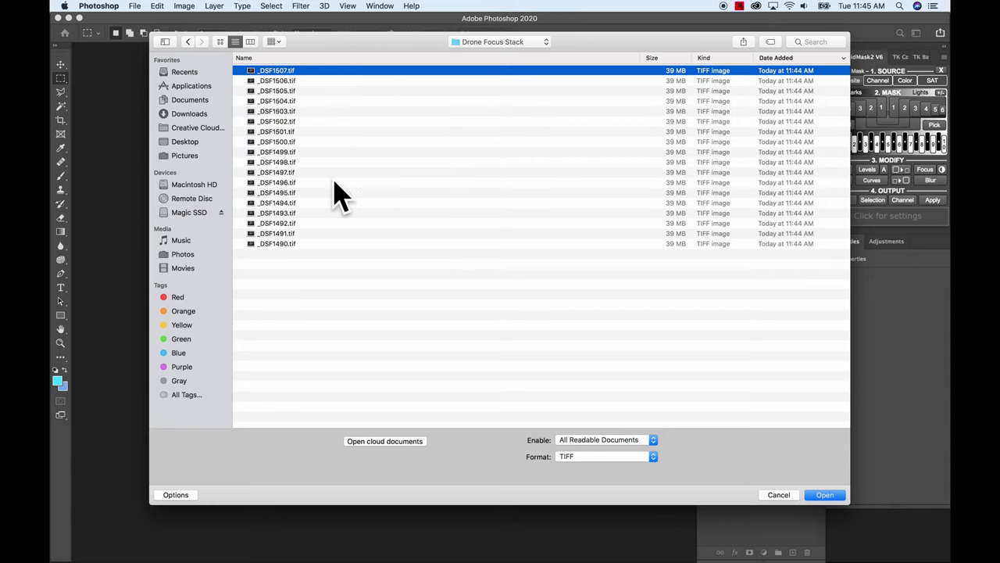
{"action": "key", "text": "super+a"}
{"action": "key", "text": "Return"}
{"action": "left_click", "coordinate": [297, 72]}
{"action": "left_click", "coordinate": [296, 244], "text": "shift"}
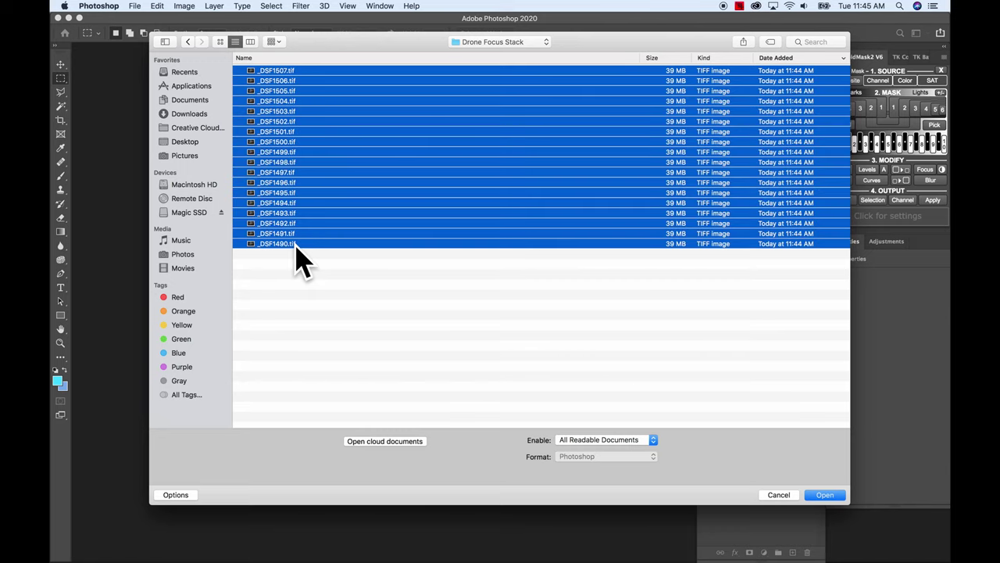
{"action": "left_click", "coordinate": [826, 495]}
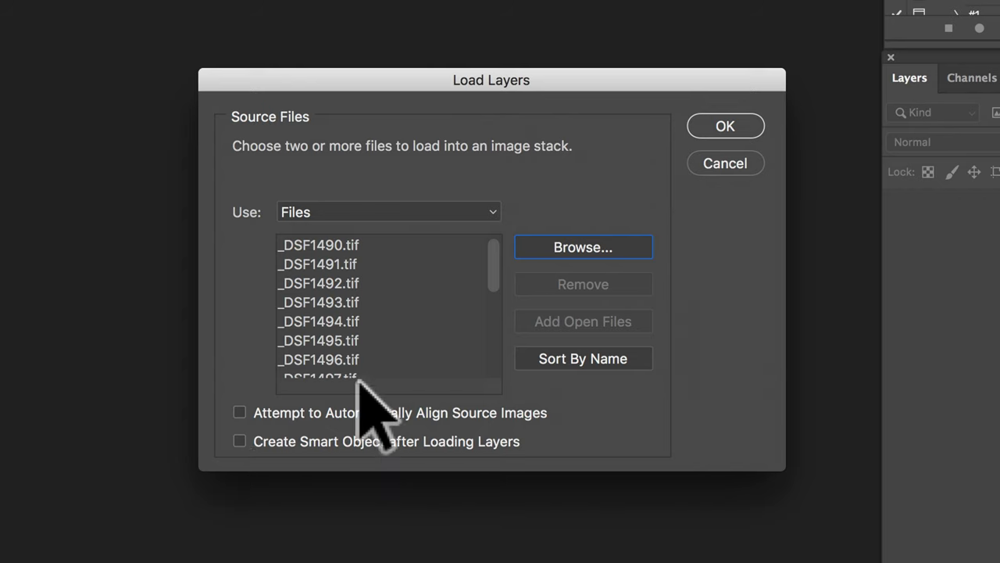
{"action": "left_click", "coordinate": [239, 411]}
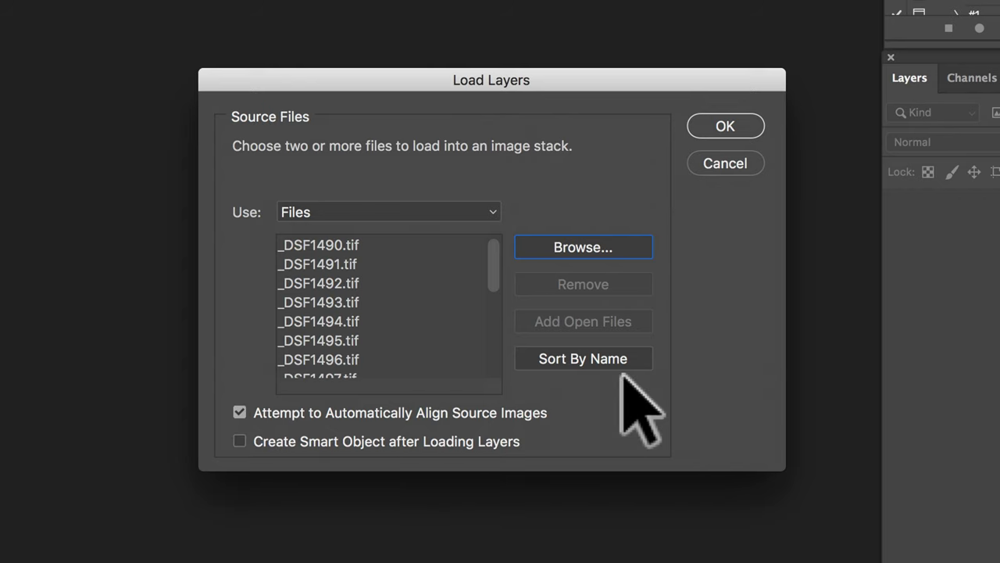
{"action": "left_click", "coordinate": [699, 126]}
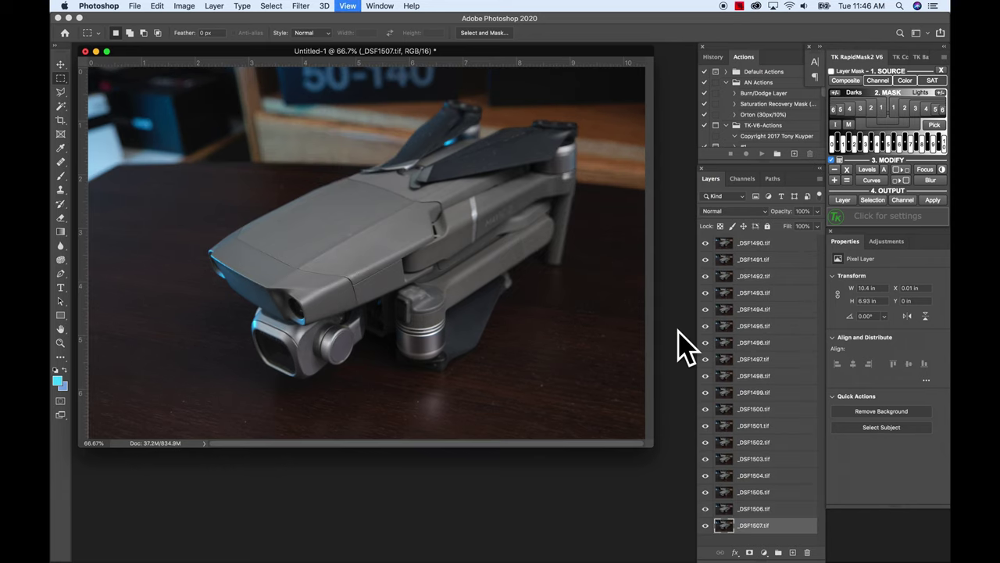
View the stack at 100%, isolate _DSF1507 to judge focus, then switch all layers back on.
{"action": "key", "text": "super+1"}
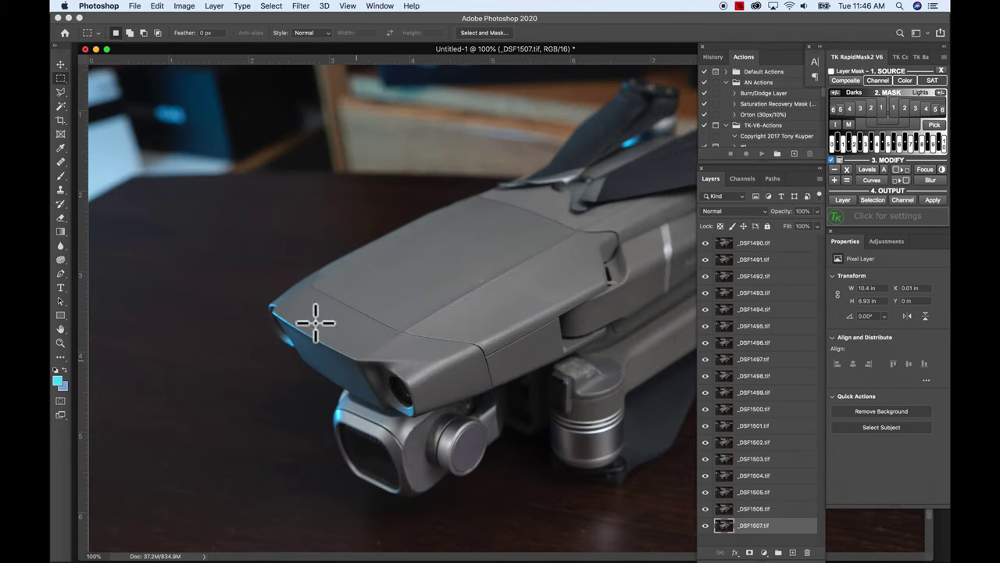
{"action": "left_click_drag", "start_coordinate": [525, 50], "coordinate": [346, 103]}
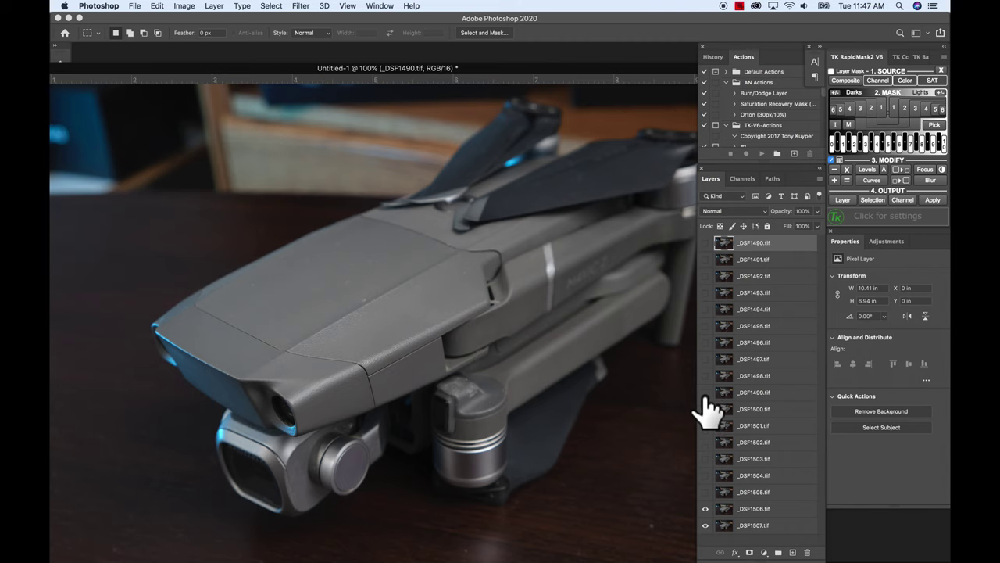
{"action": "left_click", "coordinate": [712, 478]}
{"action": "left_click", "coordinate": [705, 509]}
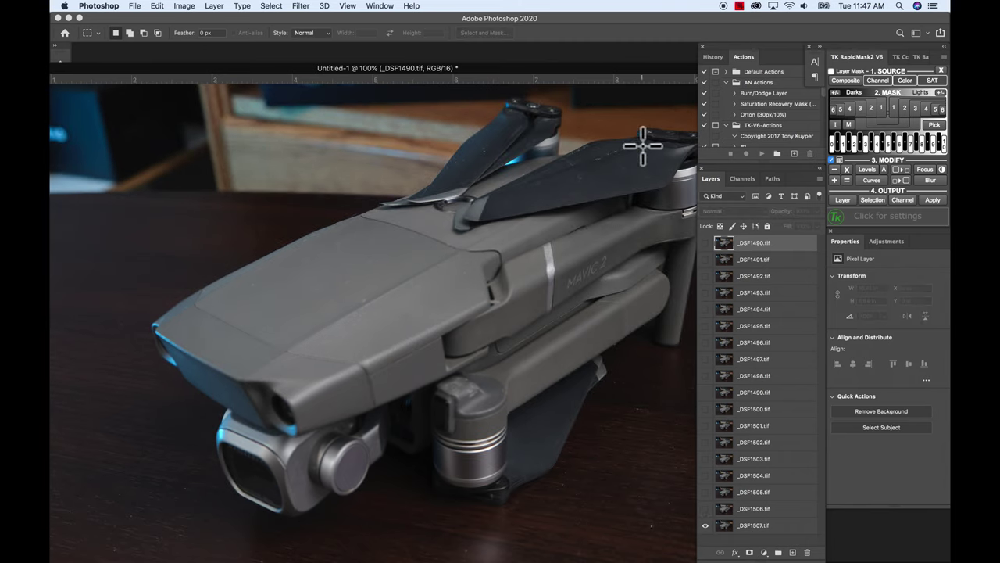
{"action": "left_click_drag", "start_coordinate": [640, 67], "coordinate": [602, 68]}
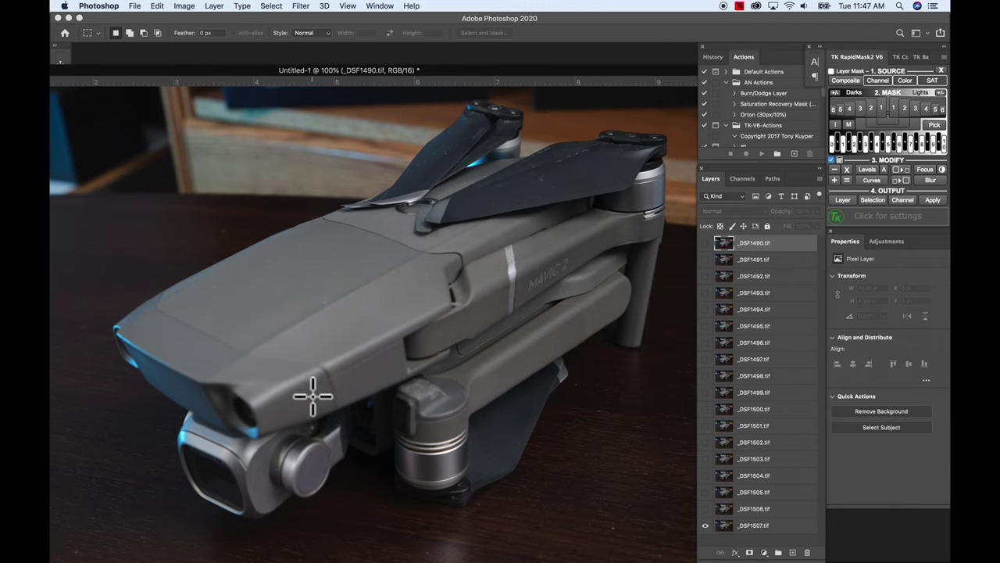
{"action": "left_click_drag", "start_coordinate": [706, 524], "coordinate": [705, 244]}
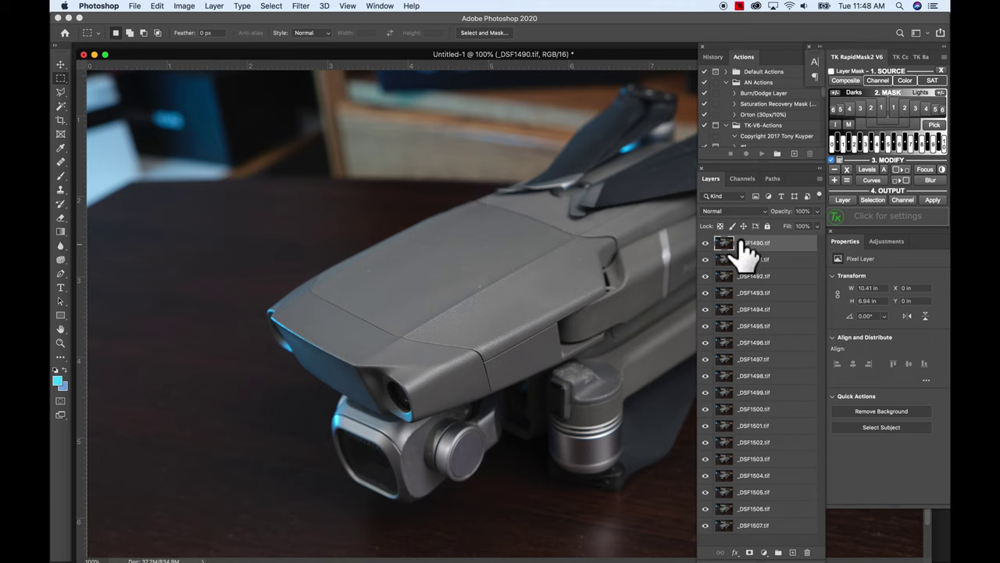
Select all 18 layers and Auto-Blend them using Stack Images with Seamless Tones and Colors.
{"action": "left_click", "coordinate": [779, 530], "text": "shift"}
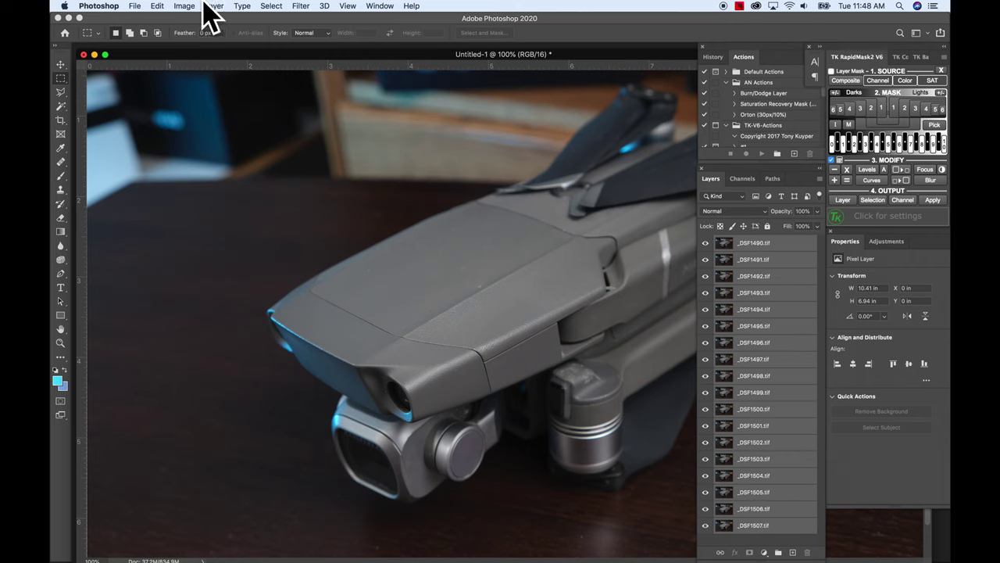
{"action": "left_click", "coordinate": [163, 6]}
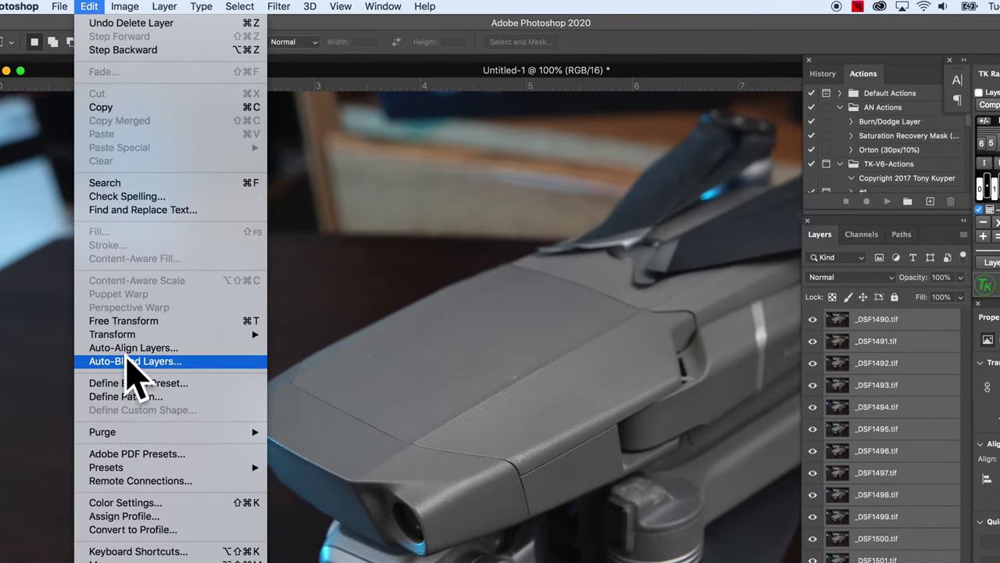
{"action": "left_click", "coordinate": [129, 361]}
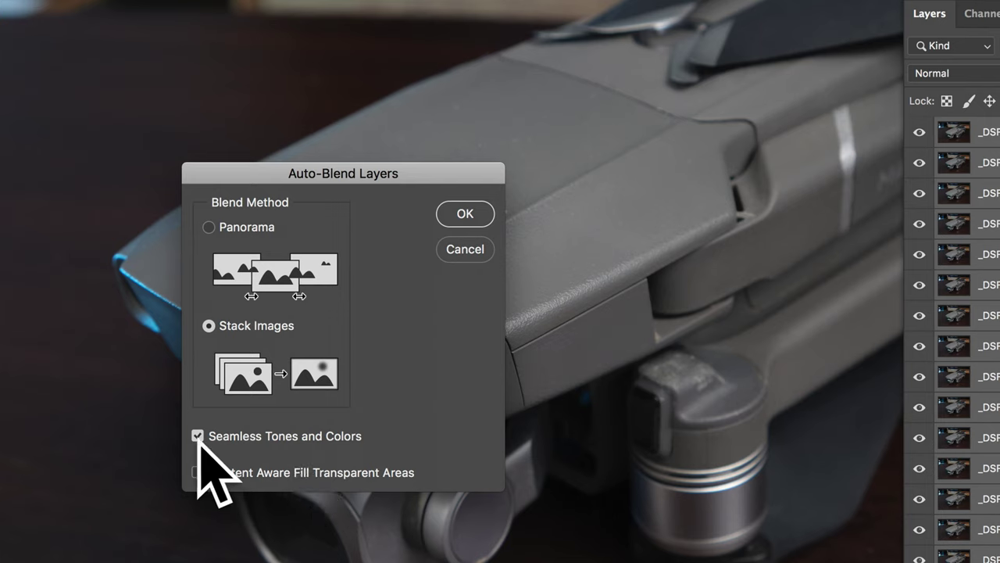
{"action": "left_click", "coordinate": [455, 213]}
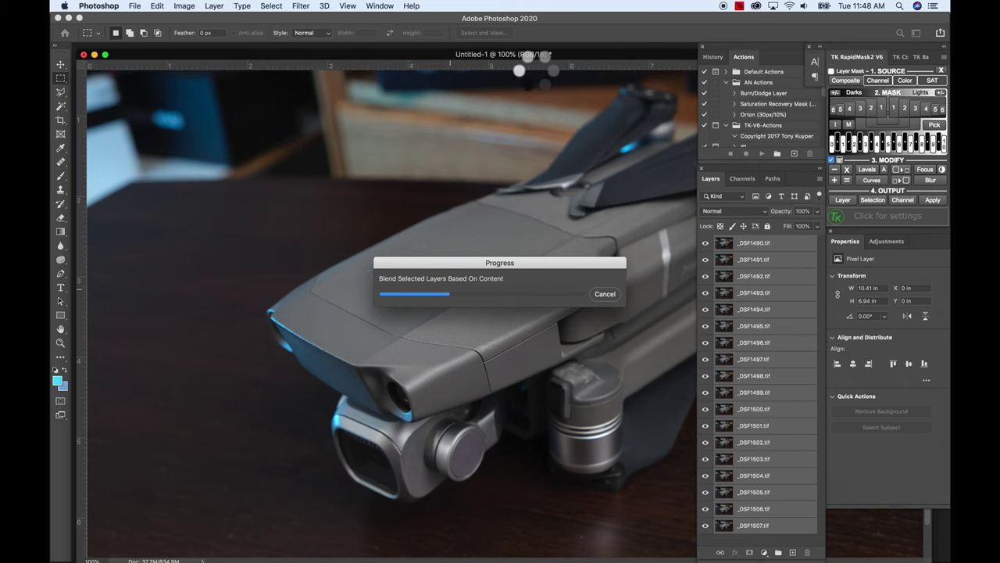
Let the blend finish with masks on all 18 layers, then shift the document window left.
{"action": "left_click_drag", "start_coordinate": [623, 56], "coordinate": [460, 65]}
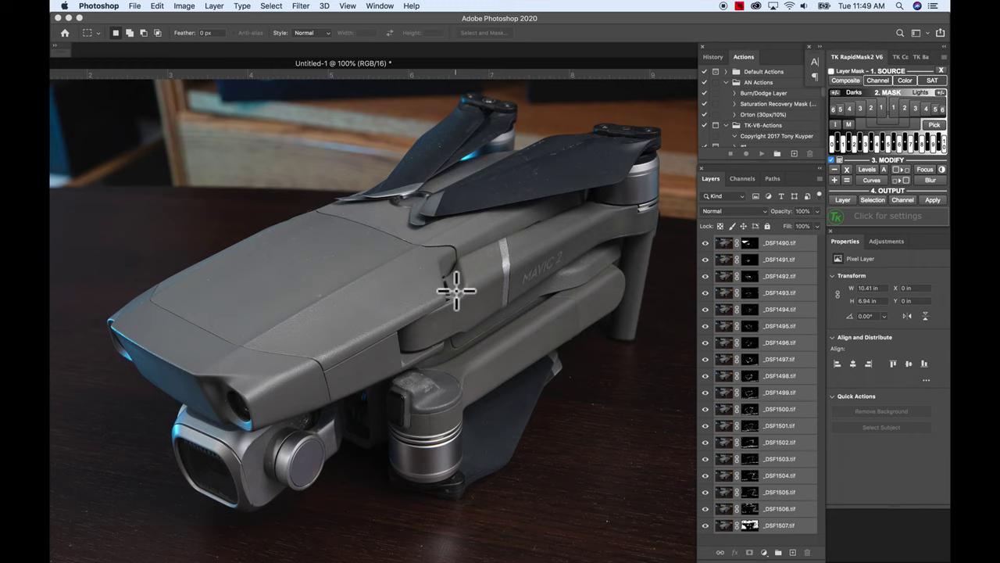
Zoom in on the drone's front camera, zoom back out, and switch to full-screen mode with panels.
{"action": "key", "text": "super+equal"}
{"action": "key", "text": "super+equal"}
{"action": "left_click_drag", "start_coordinate": [432, 297], "coordinate": [766, 229]}
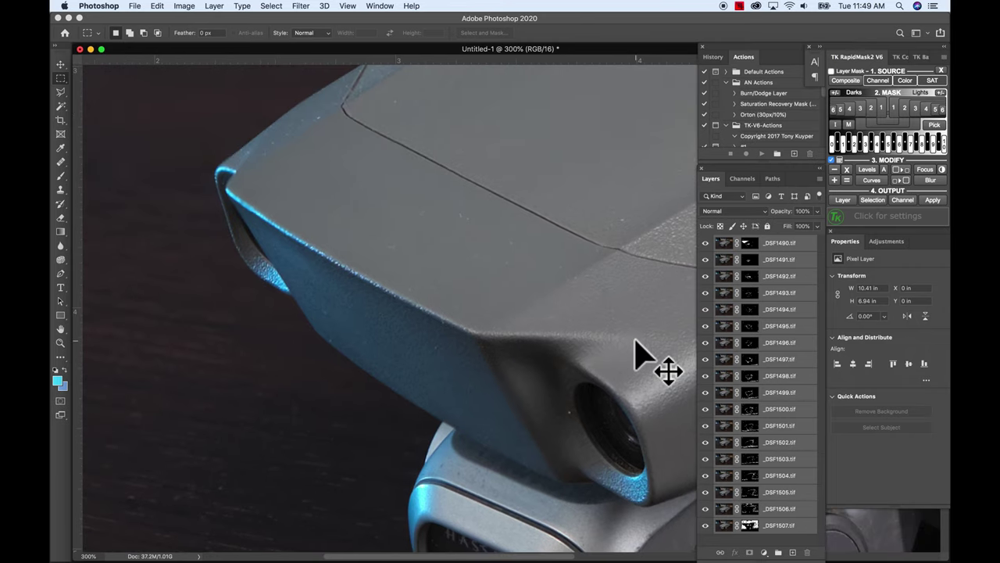
{"action": "key", "text": "super+minus"}
{"action": "key", "text": "super+minus"}
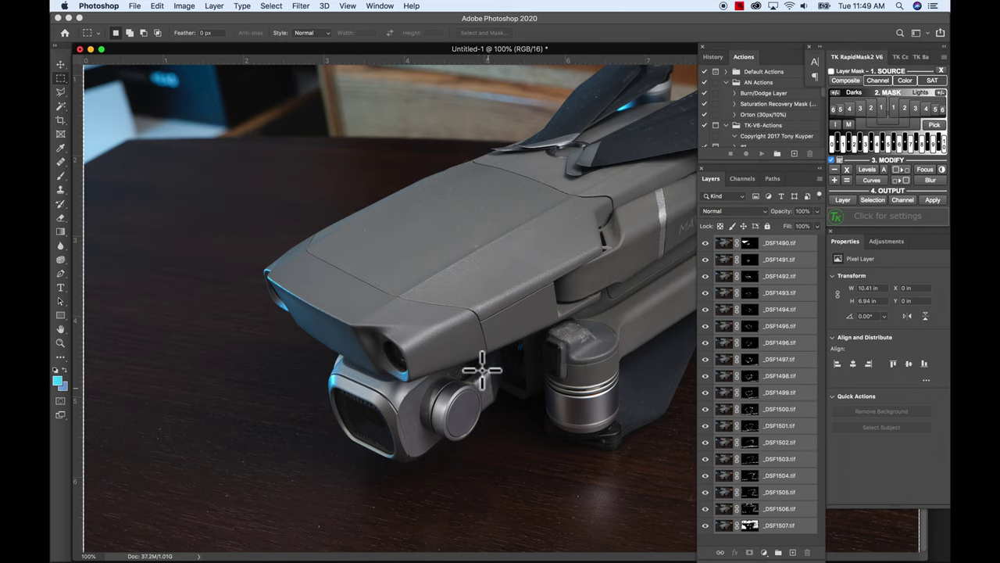
{"action": "scroll", "coordinate": [487, 315], "scroll_direction": "up", "scroll_amount": 3}
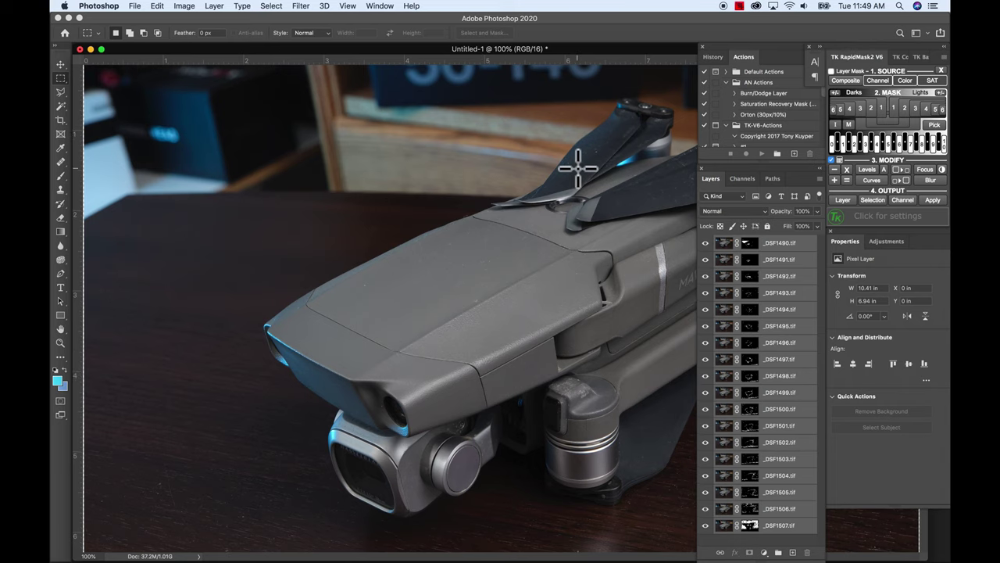
{"action": "key", "text": "f"}
Zoom in and pan across the propeller motor and the other propellers to check sharpness.
{"action": "left_click_drag", "start_coordinate": [603, 257], "coordinate": [424, 273]}
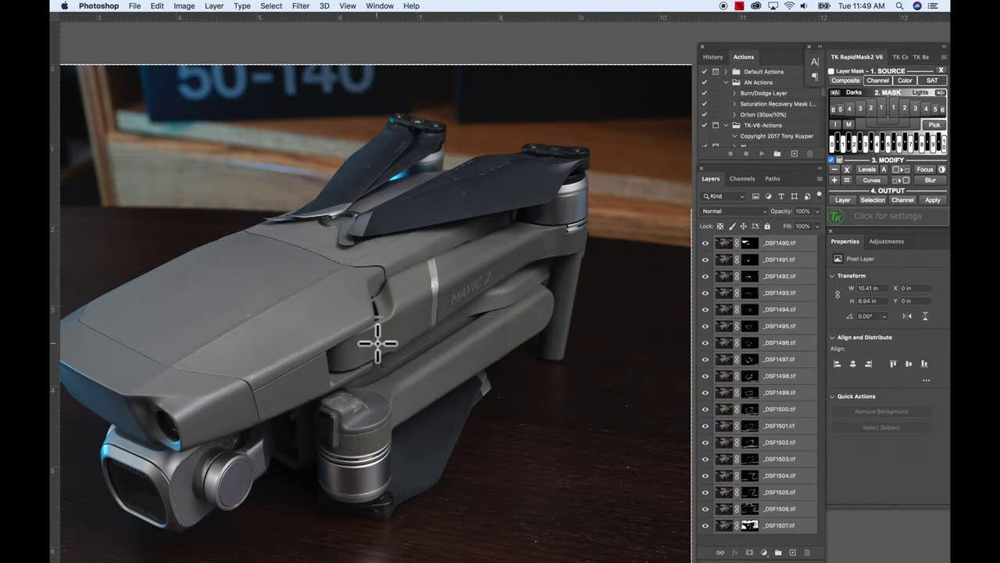
{"action": "left_click_drag", "start_coordinate": [473, 202], "coordinate": [384, 290]}
{"action": "key", "text": "super+plus"}
{"action": "key", "text": "super+plus"}
{"action": "left_click_drag", "start_coordinate": [381, 230], "coordinate": [385, 312]}
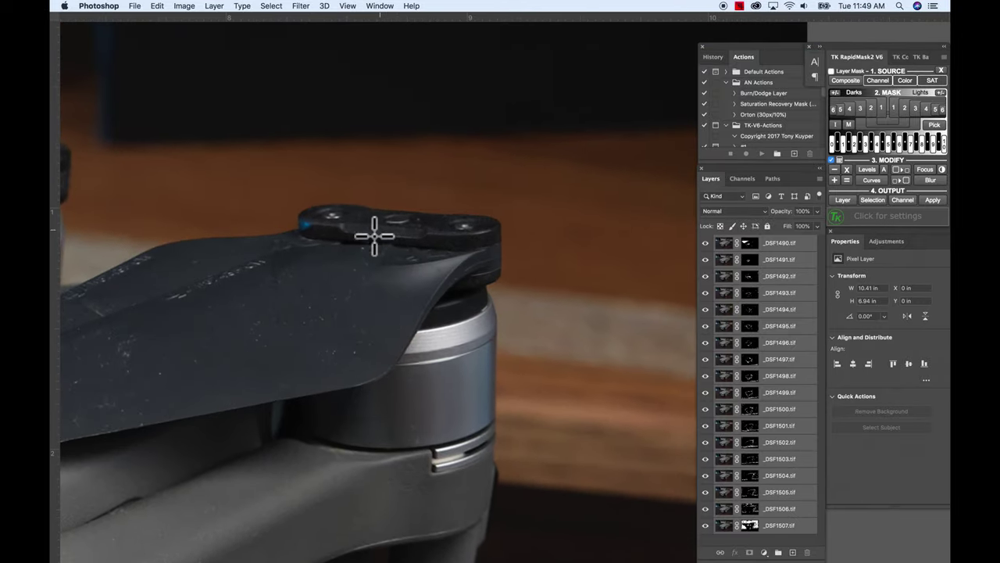
{"action": "left_click_drag", "start_coordinate": [297, 330], "coordinate": [598, 319]}
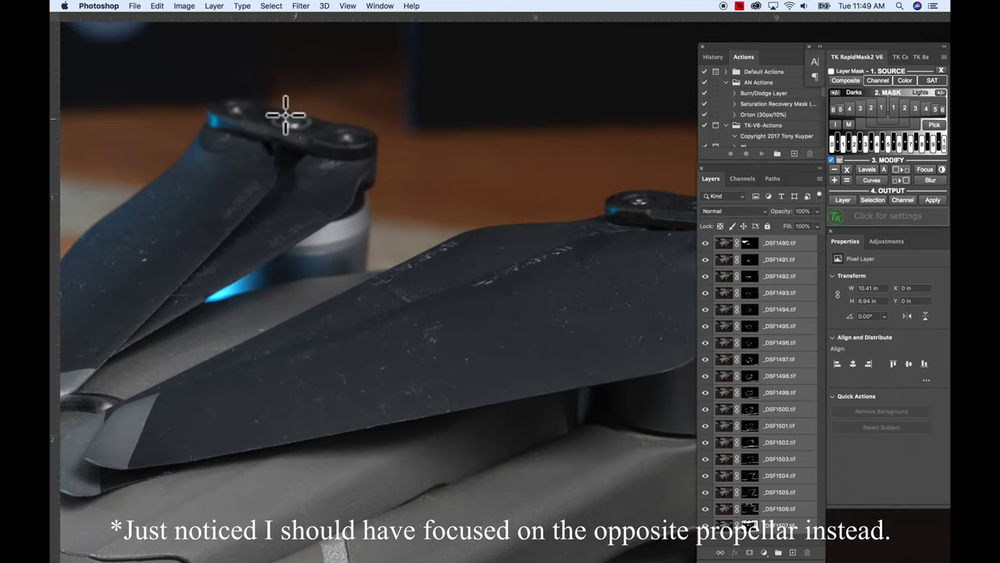
{"action": "key", "text": "v"}
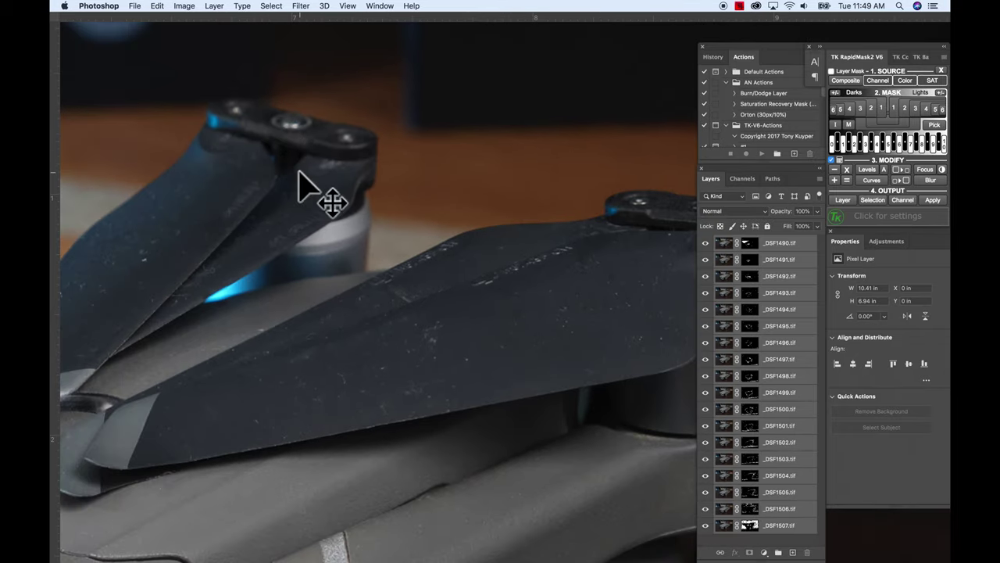
Zoom out to show the whole drone and centre it in view.
{"action": "key", "text": "super+minus"}
{"action": "key", "text": "m"}
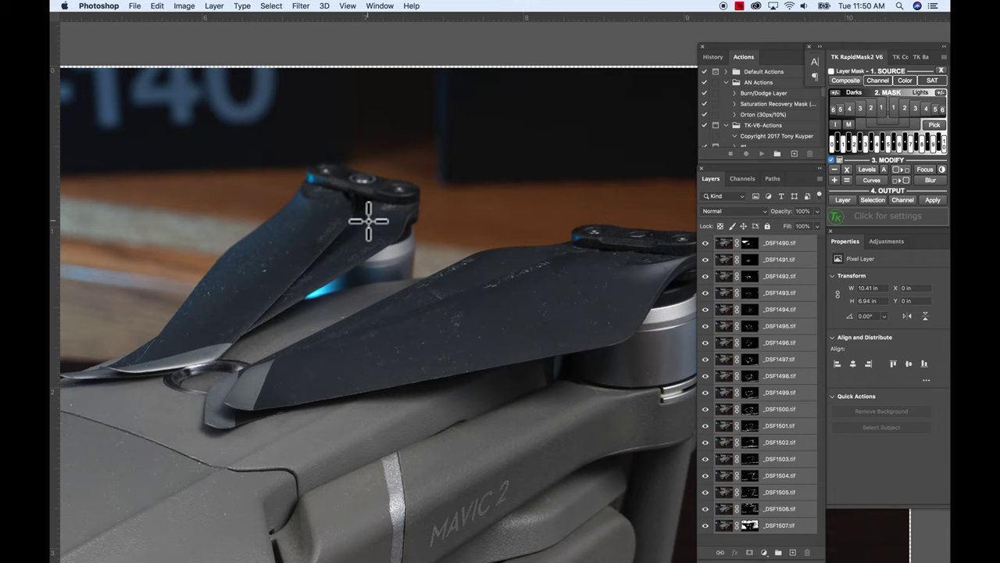
{"action": "key", "text": "super+minus"}
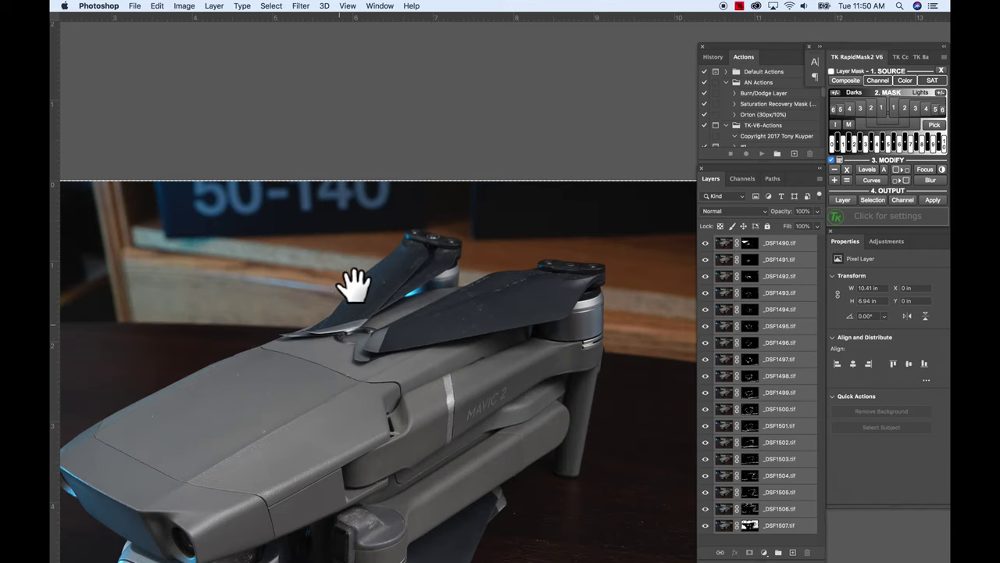
{"action": "left_click_drag", "start_coordinate": [366, 261], "coordinate": [390, 163]}
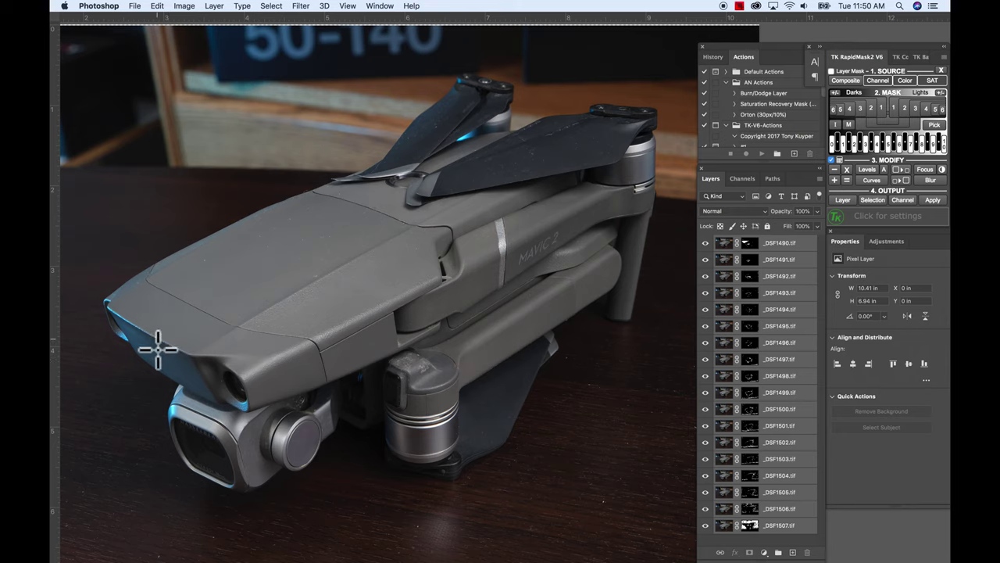
{"action": "scroll", "coordinate": [578, 245], "scroll_direction": "down", "scroll_amount": 1}
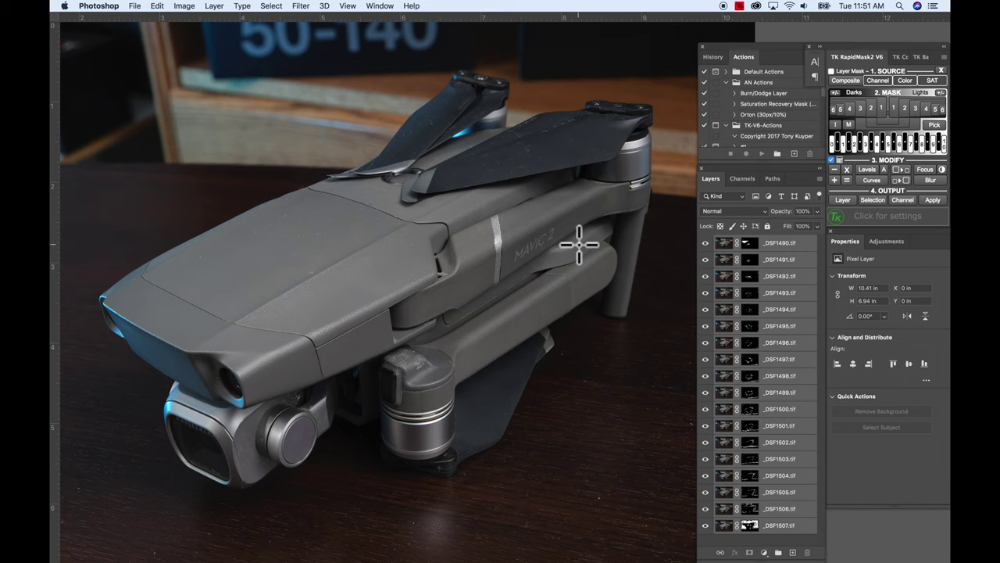
{"action": "scroll", "coordinate": [475, 212], "scroll_direction": "down", "scroll_amount": 5}
{"action": "scroll", "coordinate": [468, 209], "scroll_direction": "left", "scroll_amount": 5}
Scroll around the empty Helicon Focus window, set to Method B with Radius 8 and Smoothing 4.
{"action": "scroll", "coordinate": [464, 218], "scroll_direction": "down", "scroll_amount": 3}
{"action": "scroll", "coordinate": [465, 211], "scroll_direction": "up", "scroll_amount": 6}
{"action": "scroll", "coordinate": [464, 212], "scroll_direction": "right", "scroll_amount": 4}
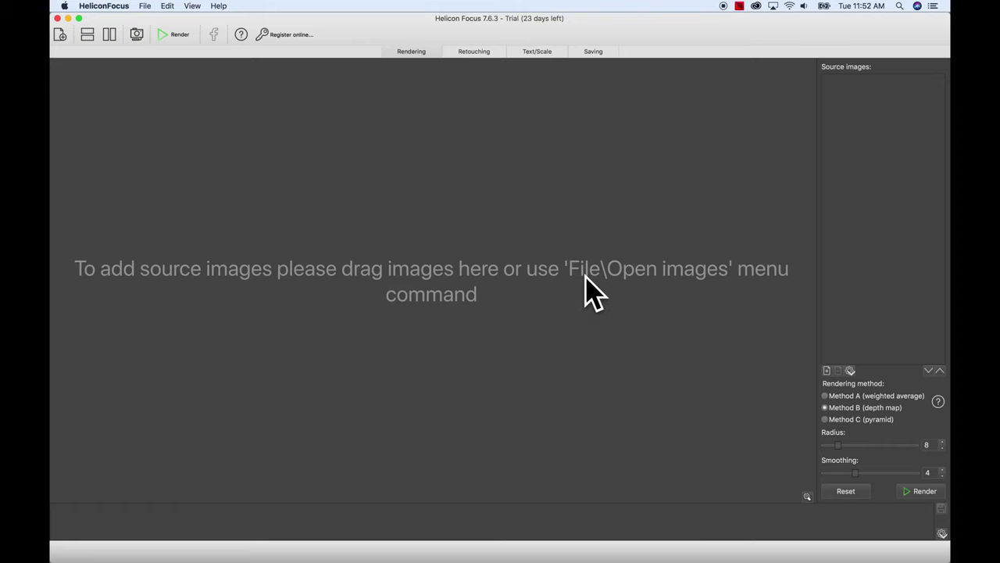
Select _DSF1490.tif through _DSF1507.tif in Drone Focus Stack and drag them into Helicon Focus.
{"action": "left_click", "coordinate": [295, 547]}
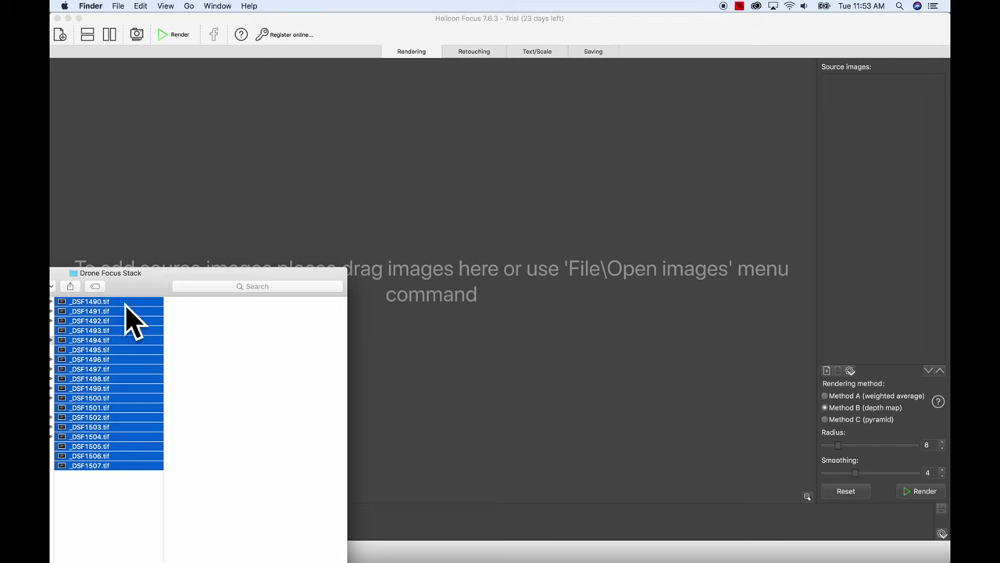
{"action": "left_click", "coordinate": [112, 494]}
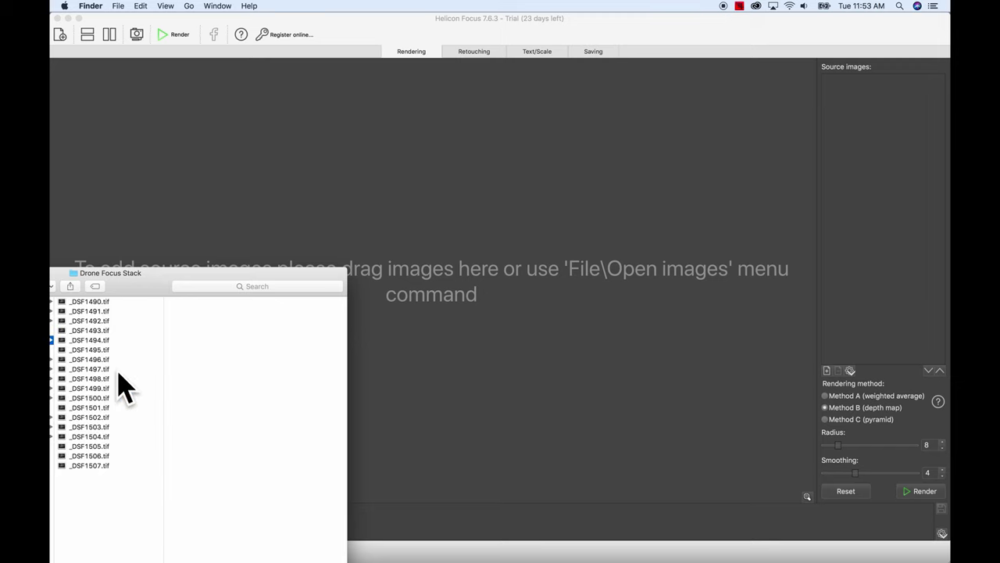
{"action": "left_click", "coordinate": [108, 303]}
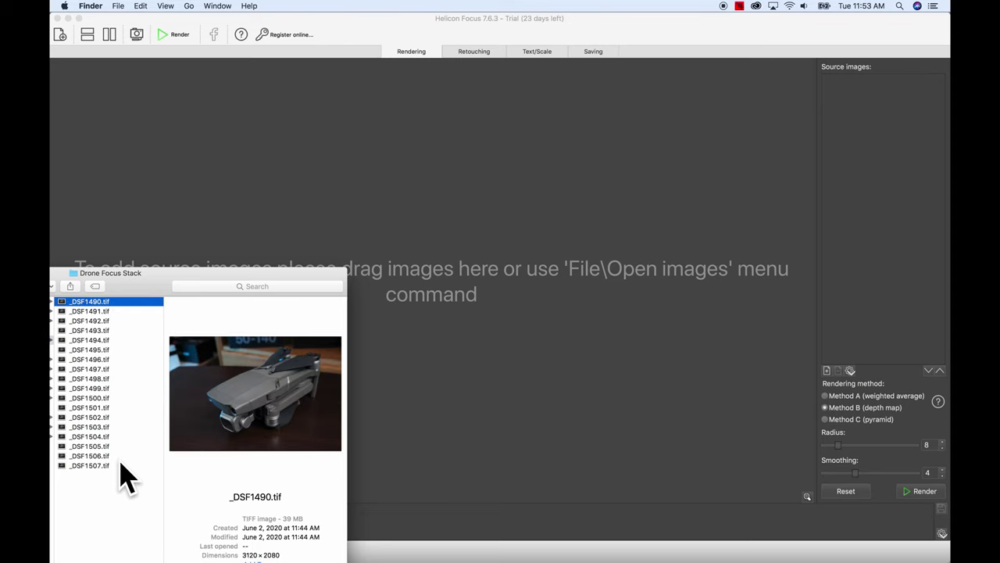
{"action": "left_click", "coordinate": [119, 464], "text": "shift"}
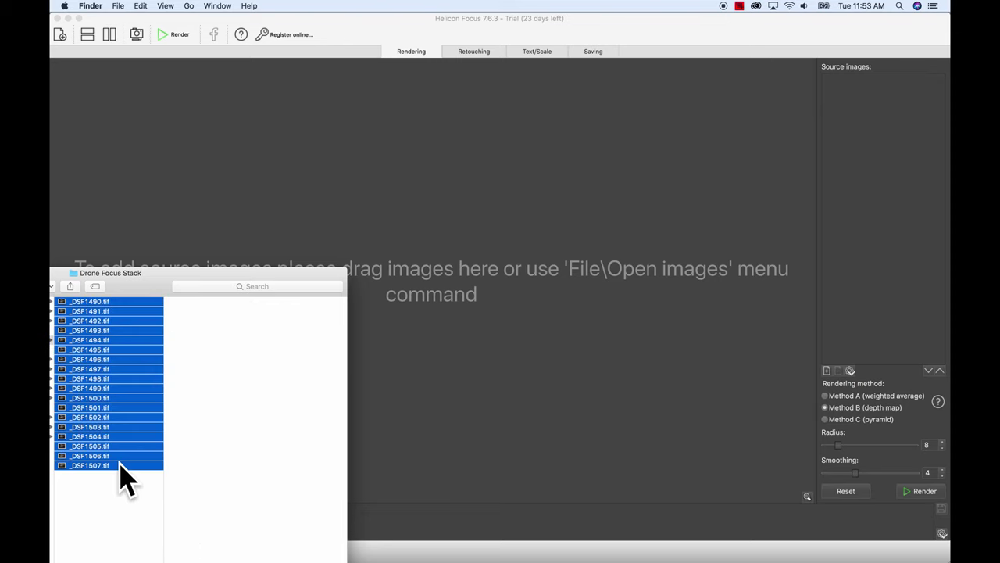
{"action": "left_click_drag", "start_coordinate": [130, 339], "coordinate": [306, 216]}
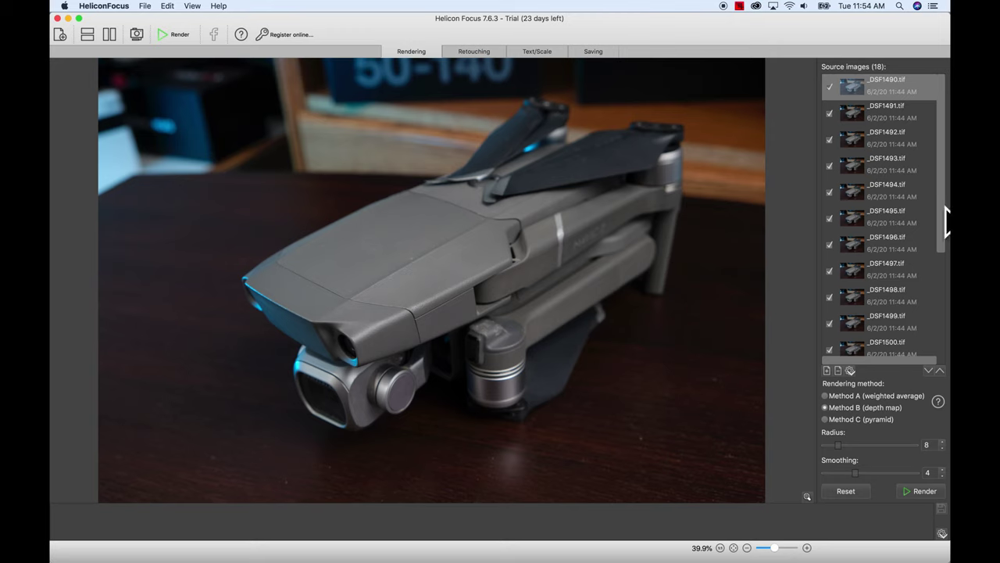
{"action": "left_click_drag", "start_coordinate": [943, 217], "coordinate": [943, 344]}
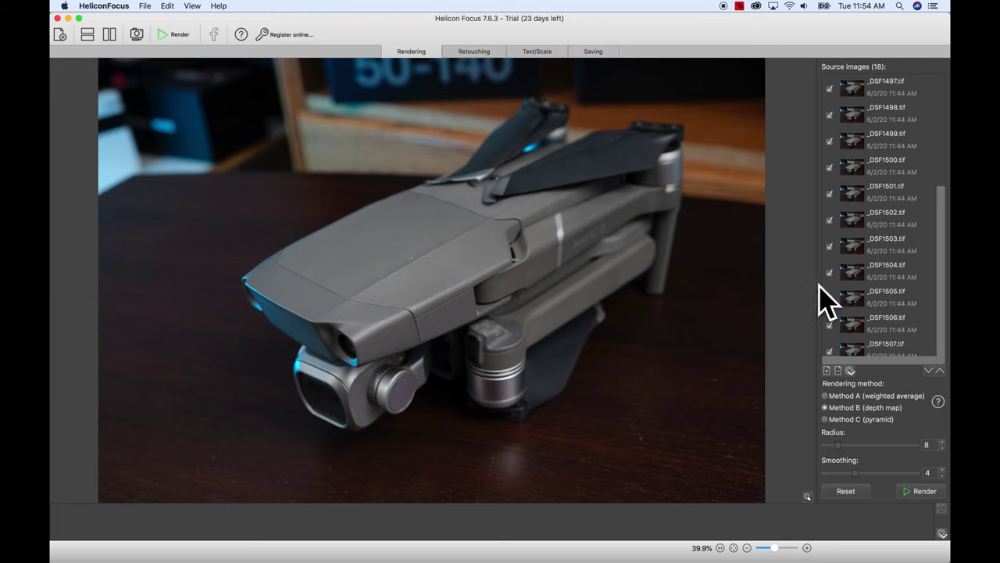
Render the 18 sources with Method B (depth map), Radius 8 and Smoothing 4.
{"action": "left_click", "coordinate": [906, 488]}
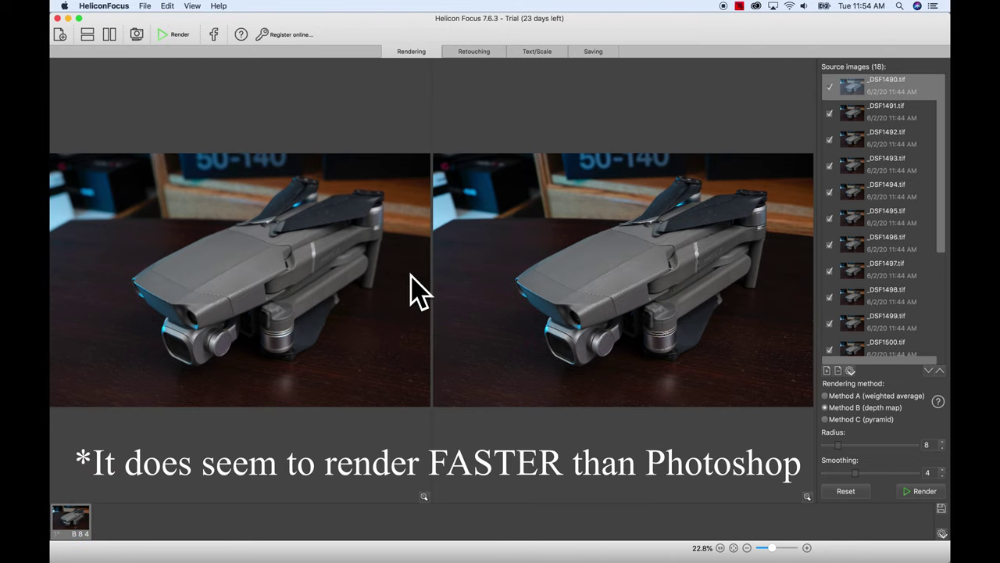
{"action": "scroll", "coordinate": [660, 269], "scroll_direction": "up", "scroll_amount": 3}
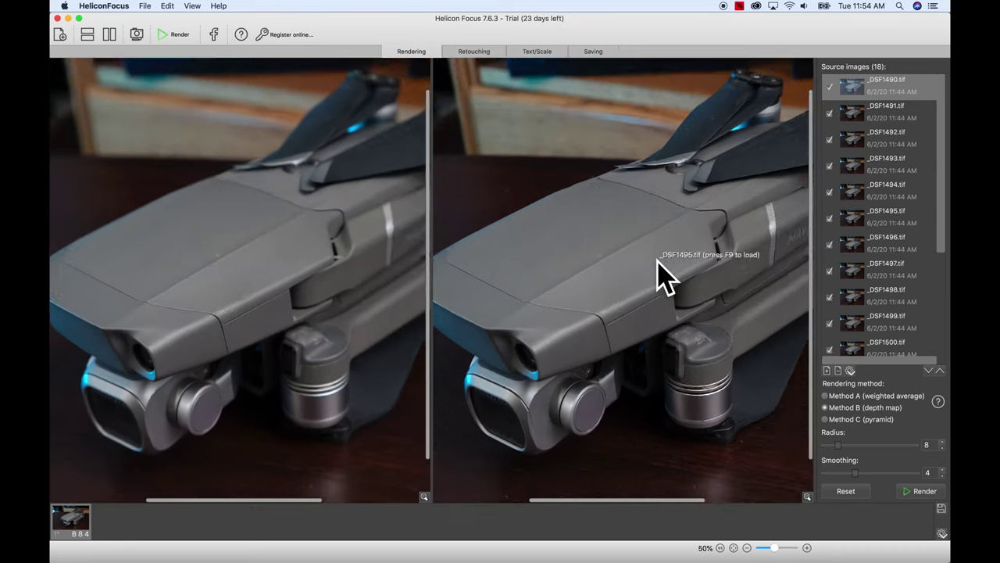
{"action": "scroll", "coordinate": [660, 270], "scroll_direction": "up", "scroll_amount": 3}
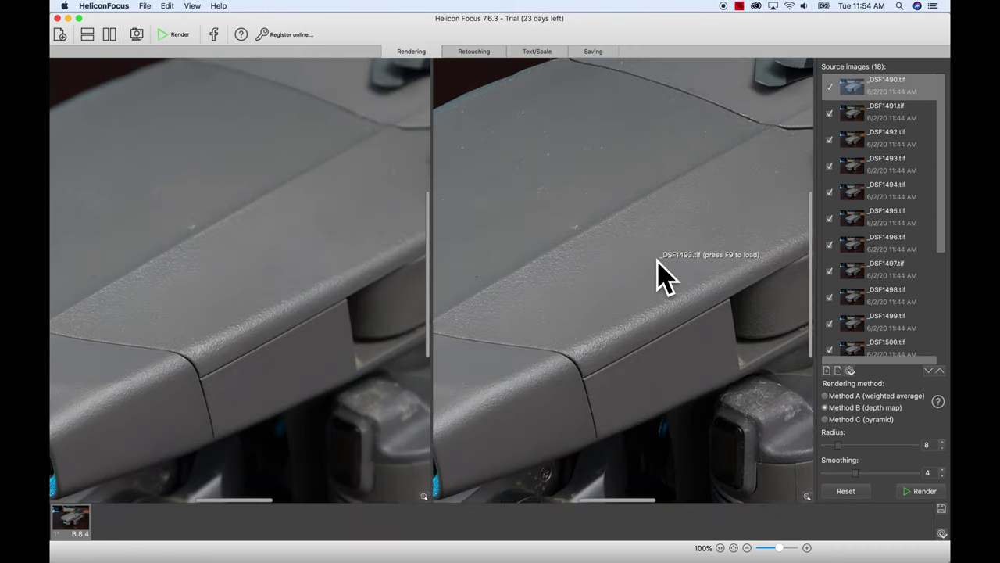
Pan both synced previews from the MAVIC 2 arm across the hub and propeller blades.
{"action": "left_click_drag", "start_coordinate": [658, 262], "coordinate": [563, 364]}
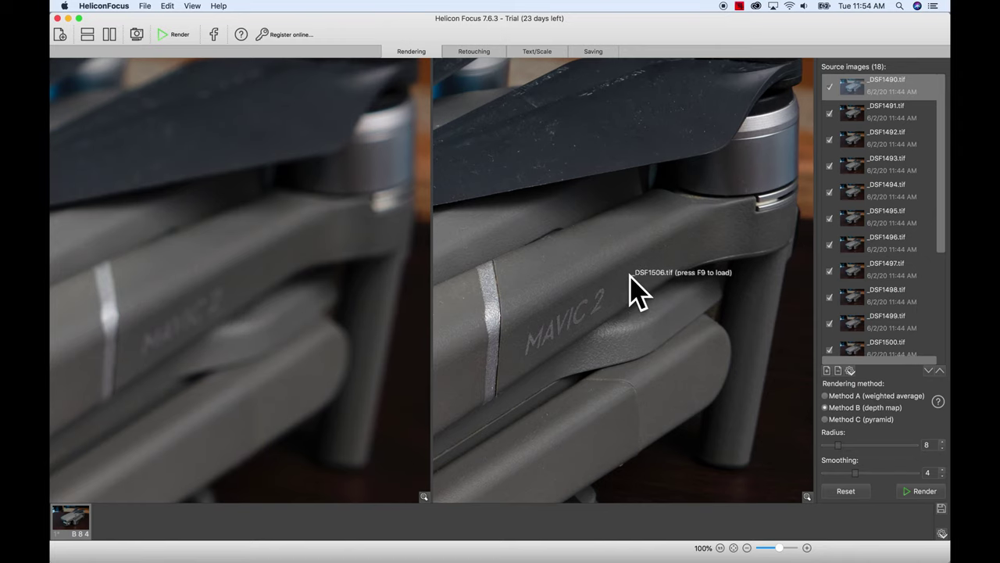
{"action": "left_click_drag", "start_coordinate": [630, 275], "coordinate": [518, 393]}
{"action": "left_click_drag", "start_coordinate": [602, 324], "coordinate": [625, 323]}
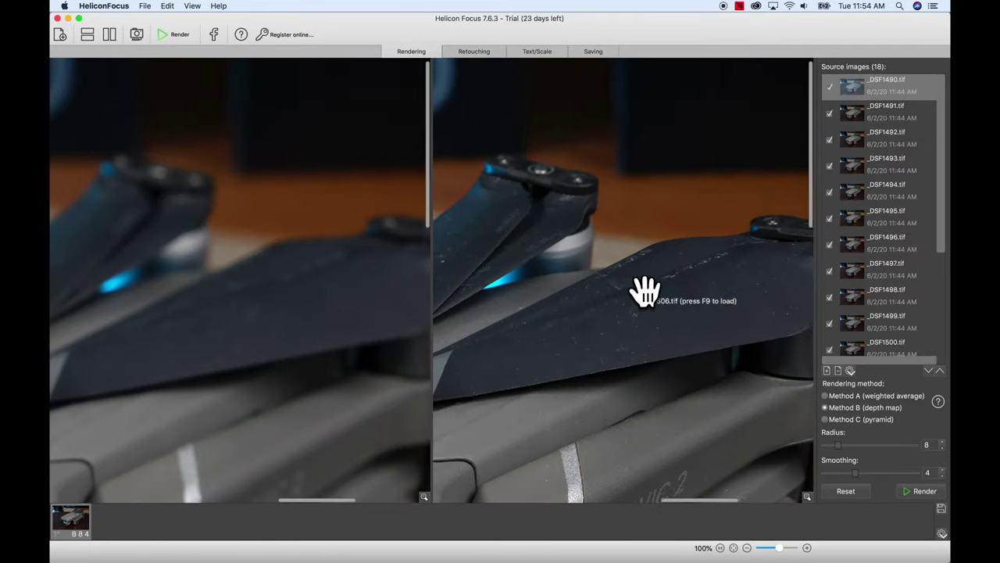
{"action": "left_click_drag", "start_coordinate": [652, 283], "coordinate": [609, 244]}
{"action": "scroll", "coordinate": [609, 244], "scroll_direction": "down", "scroll_amount": 3}
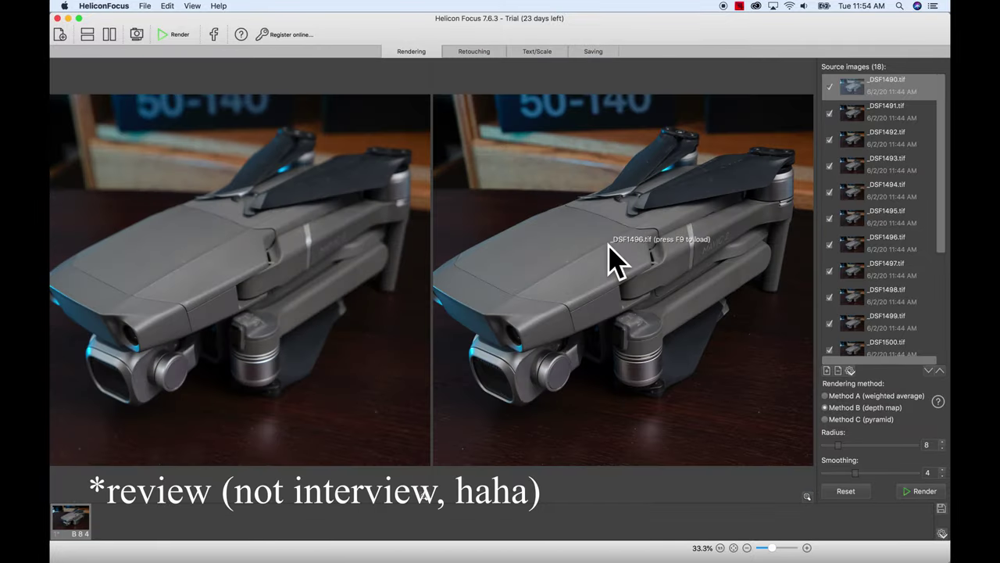